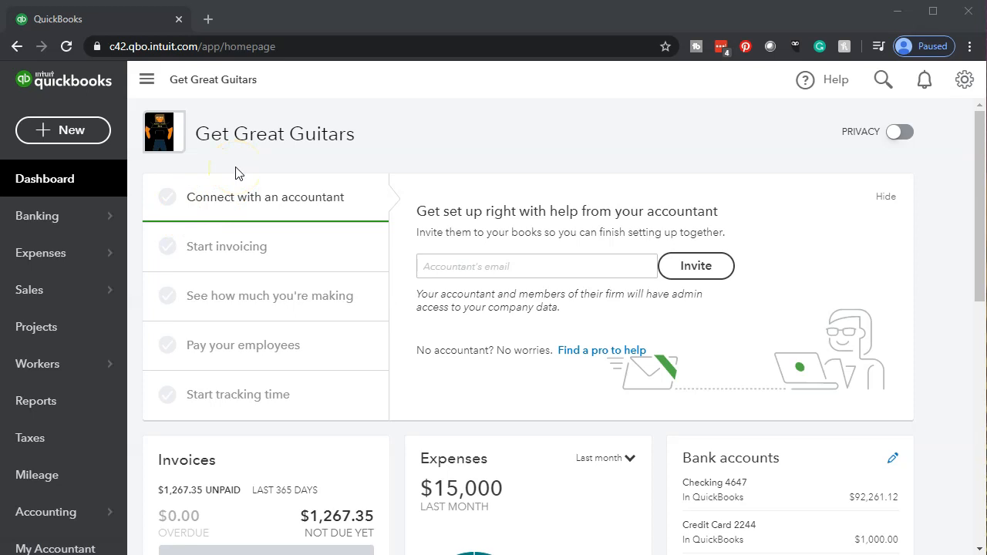
Open the Balance Sheet report and run it for the period 01/01/2020 to 12/31/2020
left_click(99, 409)
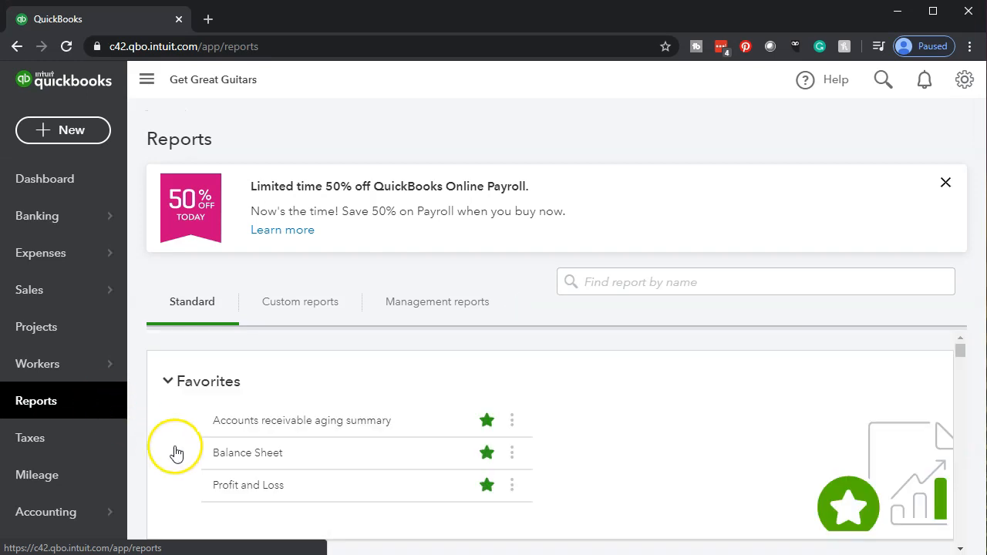
left_click(243, 461)
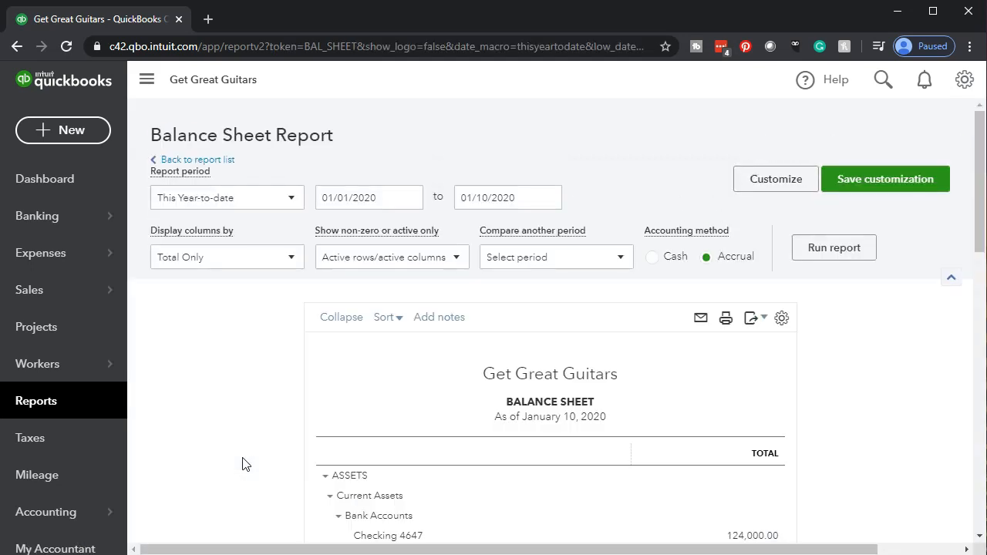
left_click_drag(416, 197, 305, 190)
type("01/01/2020")
key("Tab")
type("1")
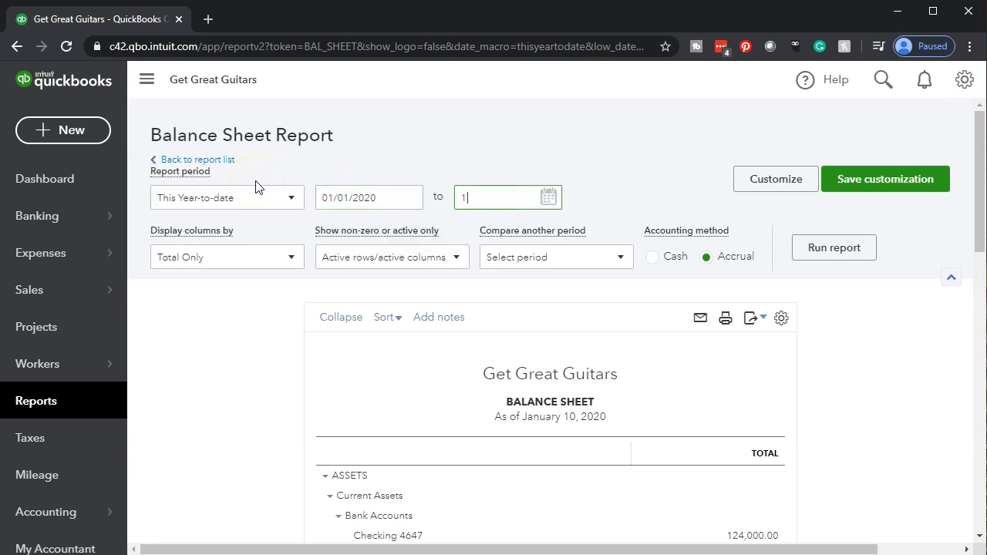
type("2/31/2020")
key("Tab")
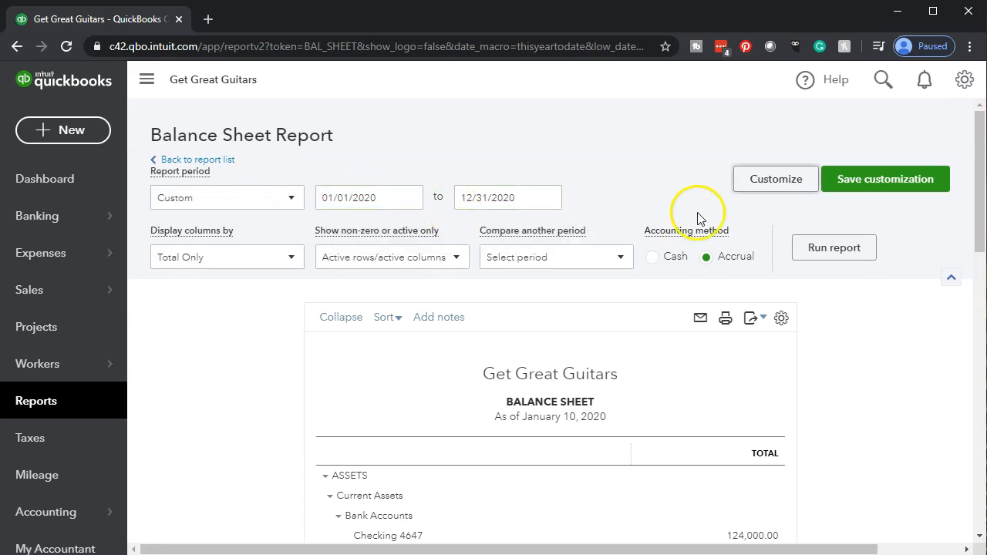
left_click(797, 257)
left_click(722, 266)
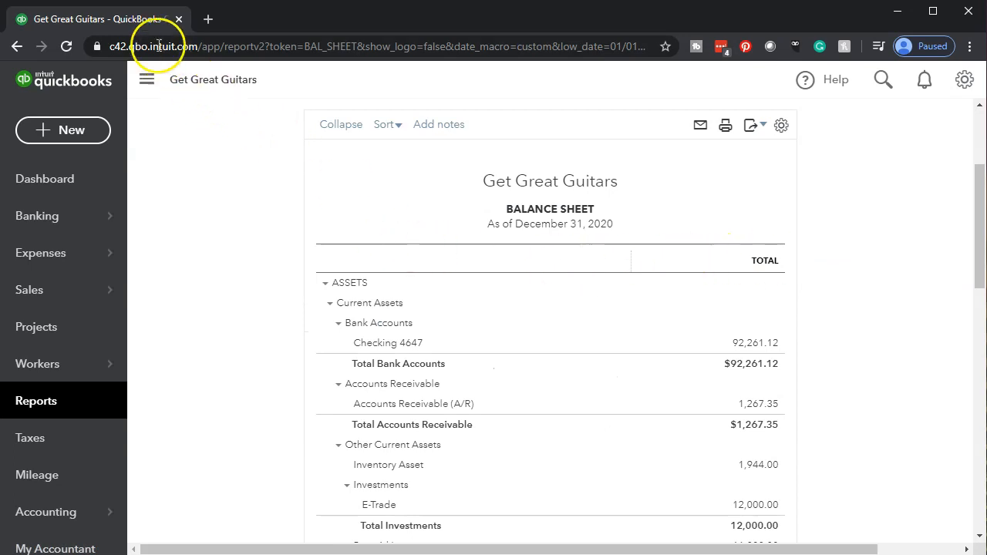
Duplicate the browser tab with the Balance Sheet report and return to the original tab
right_click(143, 22)
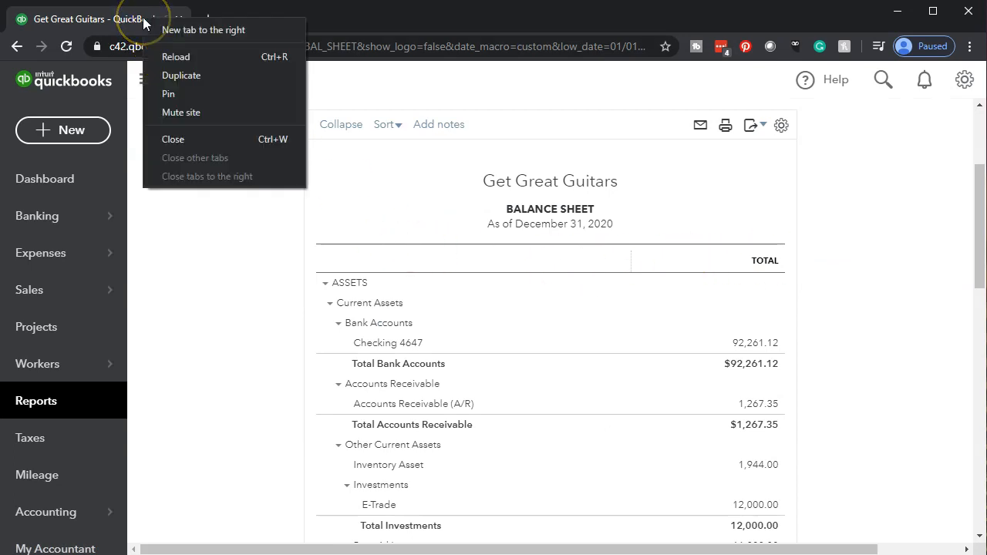
left_click(162, 76)
left_click(104, 18)
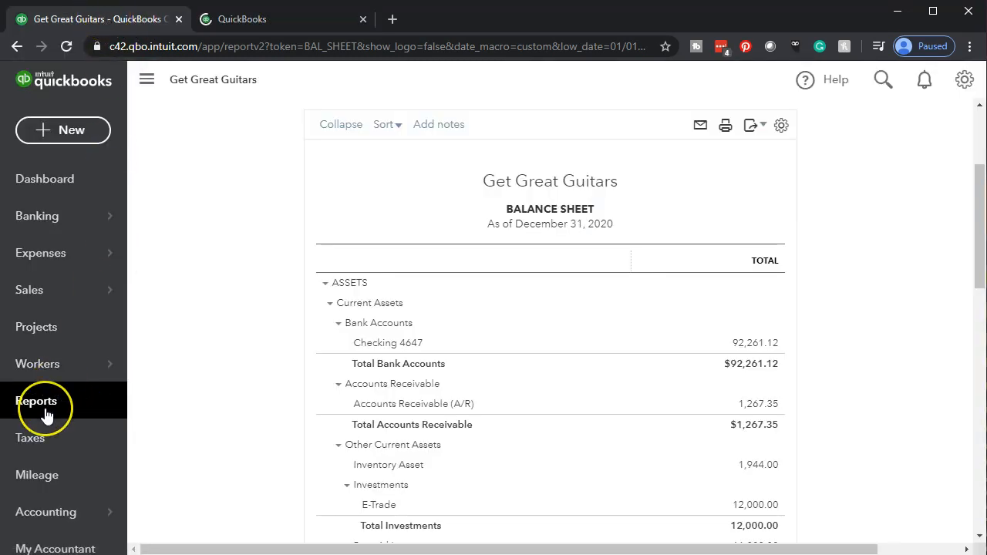
Open the Profit and Loss report and run it for the period 01/01/2020 to 12/31/2020
left_click(46, 415)
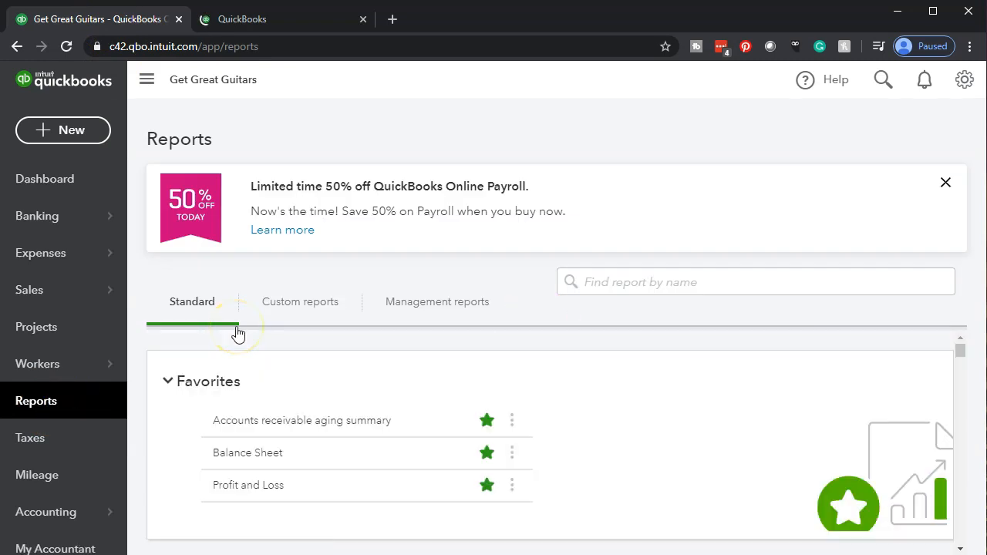
left_click(229, 492)
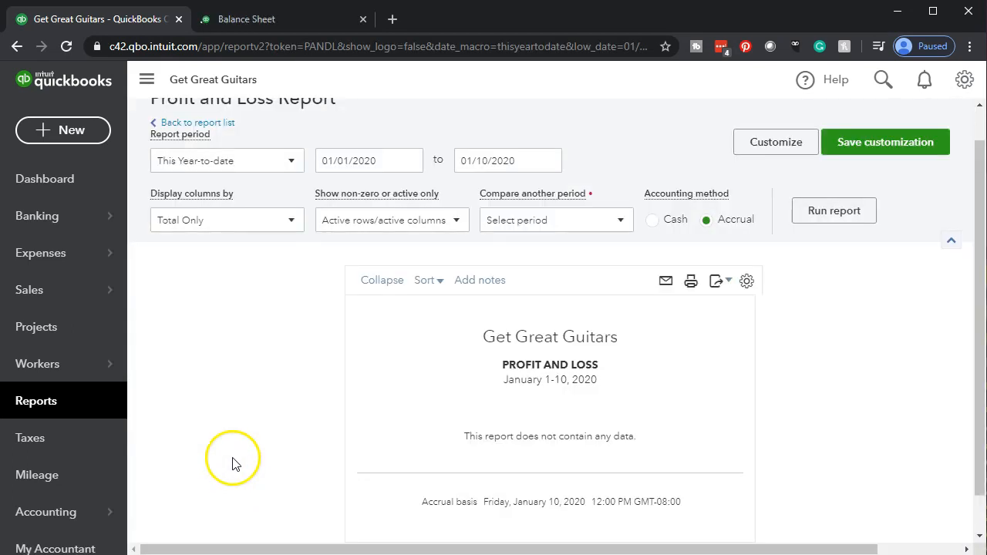
scroll(370, 204, "up", 1)
left_click_drag(390, 193, 305, 189)
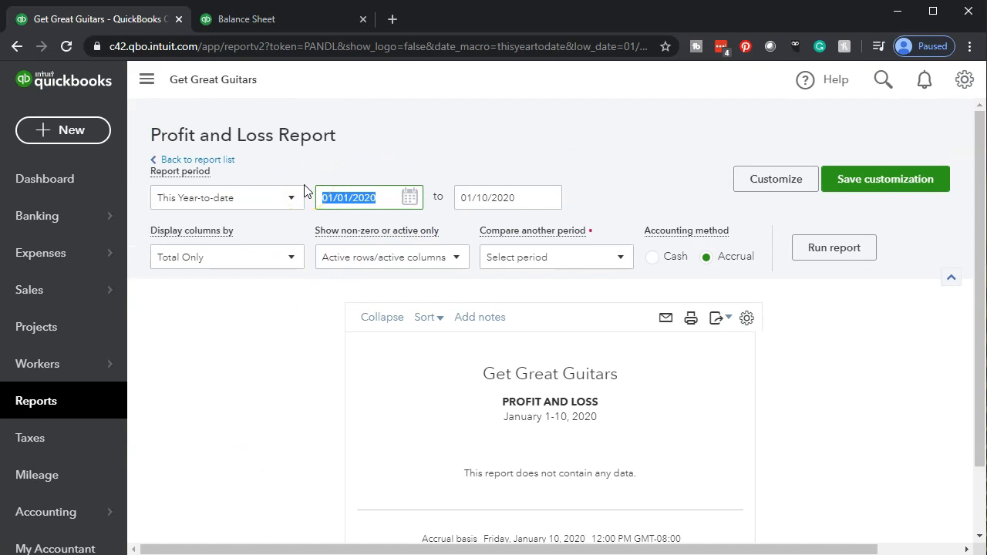
type("01012020")
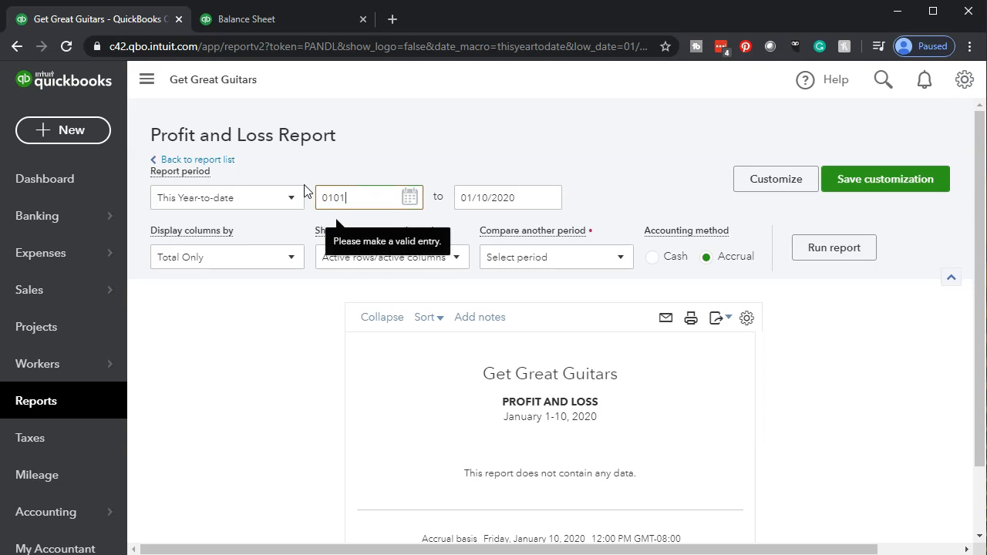
key("Tab")
type("123120")
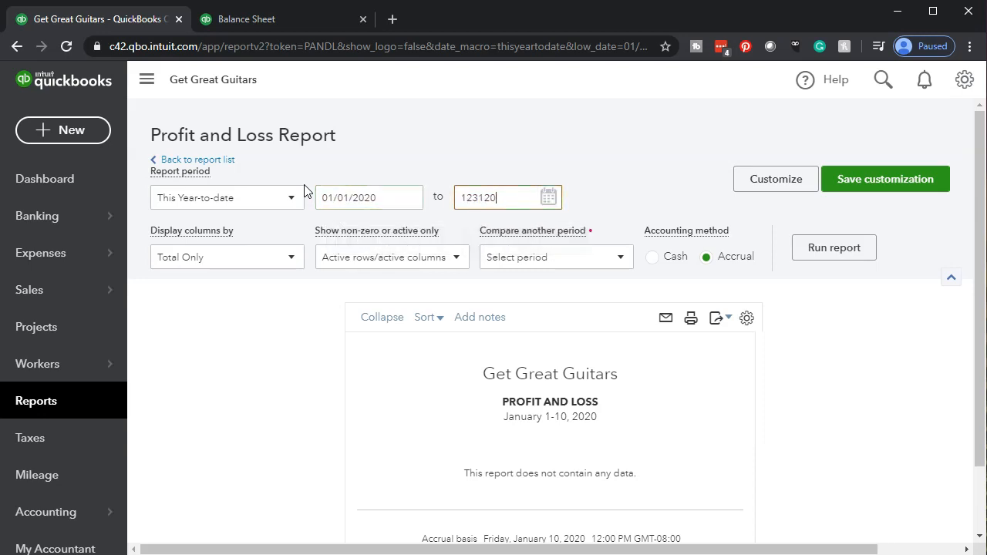
key("Tab")
left_click(817, 246)
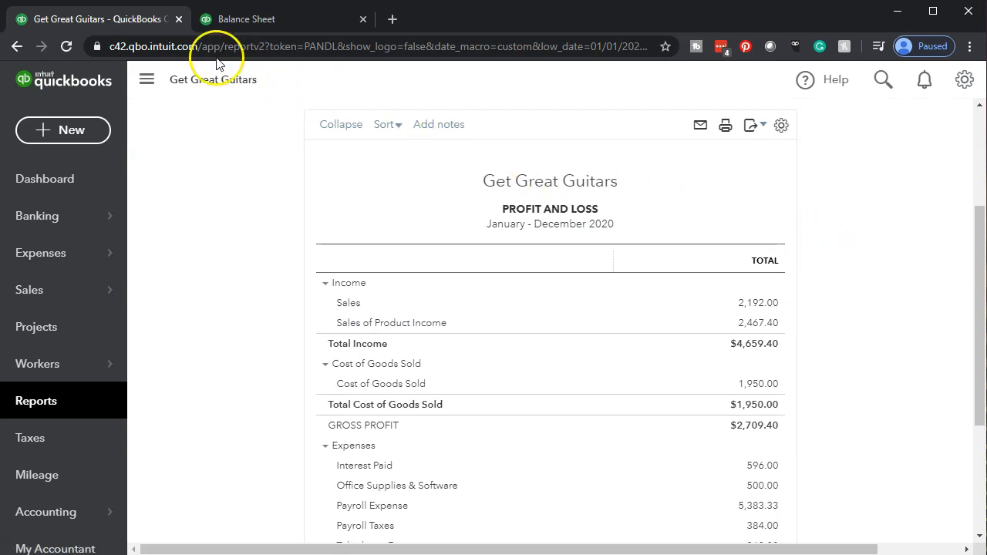
Duplicate the browser tab with the Profit and Loss report and go back to the original tab
right_click(129, 24)
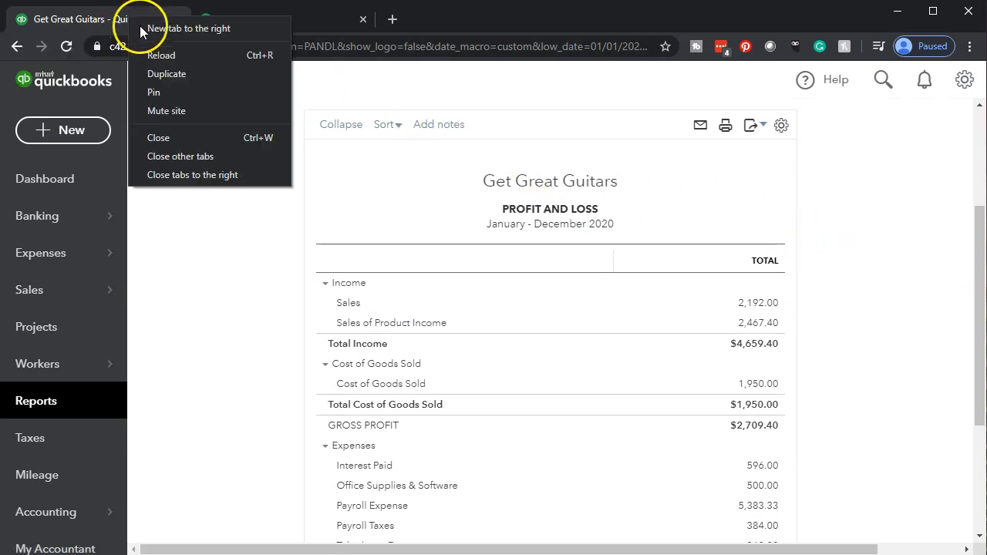
left_click(157, 74)
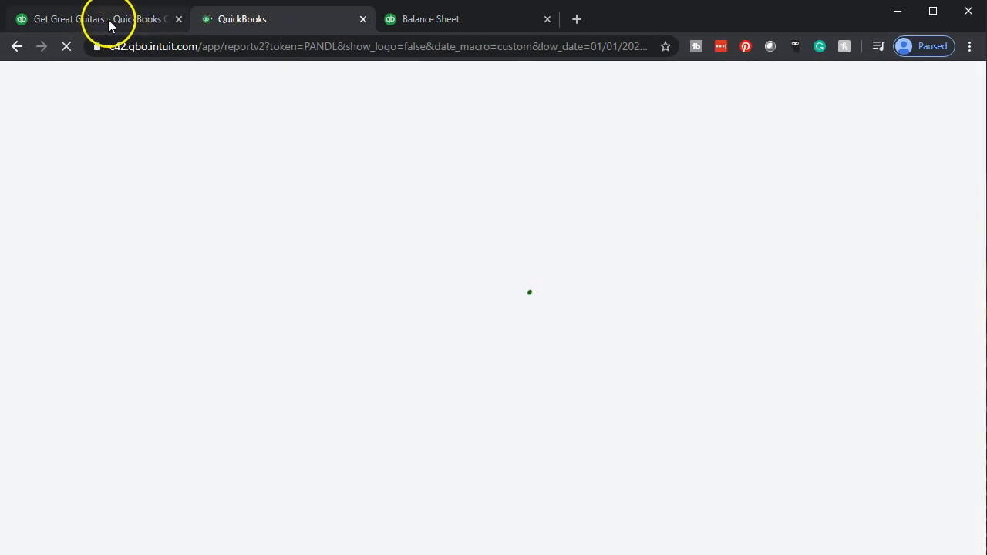
left_click(109, 23)
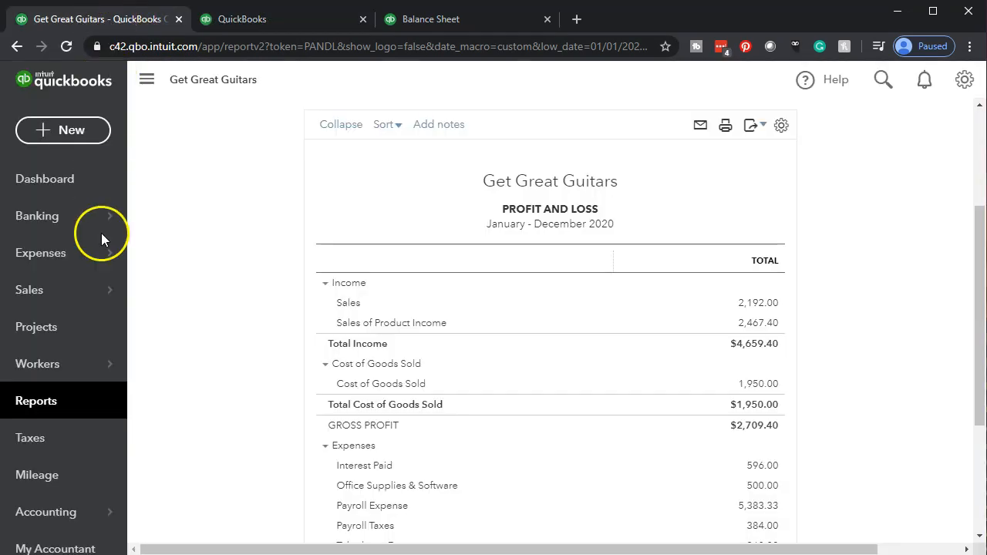
Search the report list for "tri" and open the standard Trial Balance report
left_click(64, 406)
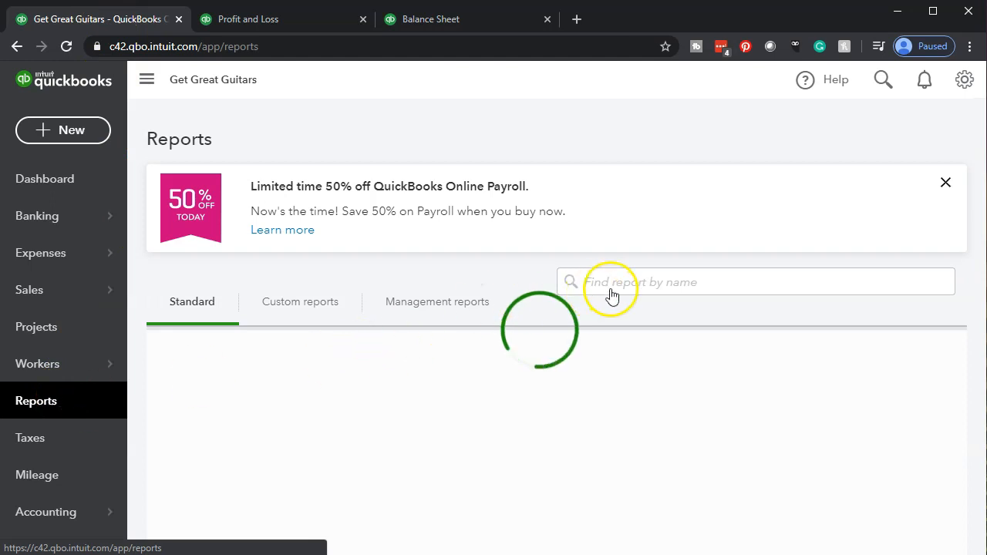
left_click(620, 283)
left_click(627, 282)
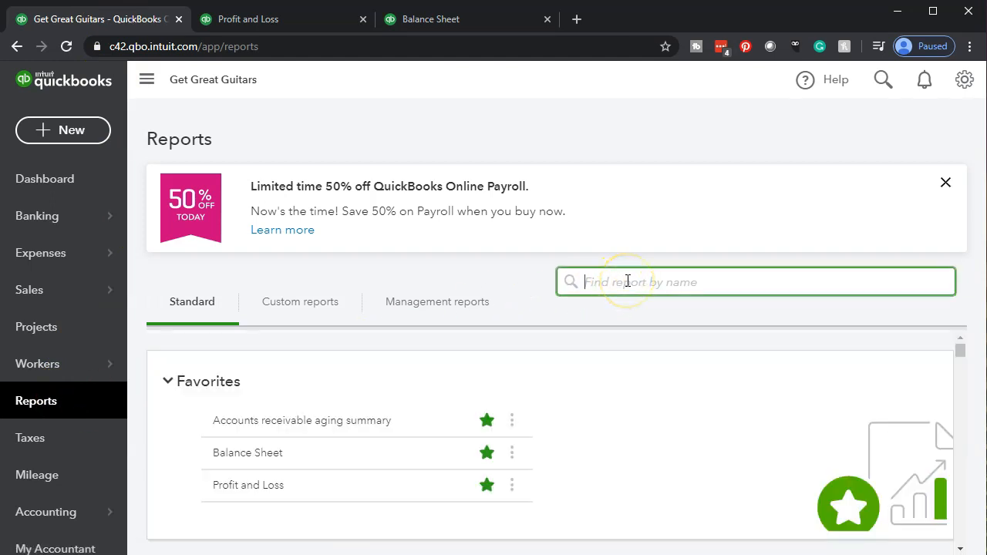
type("tri")
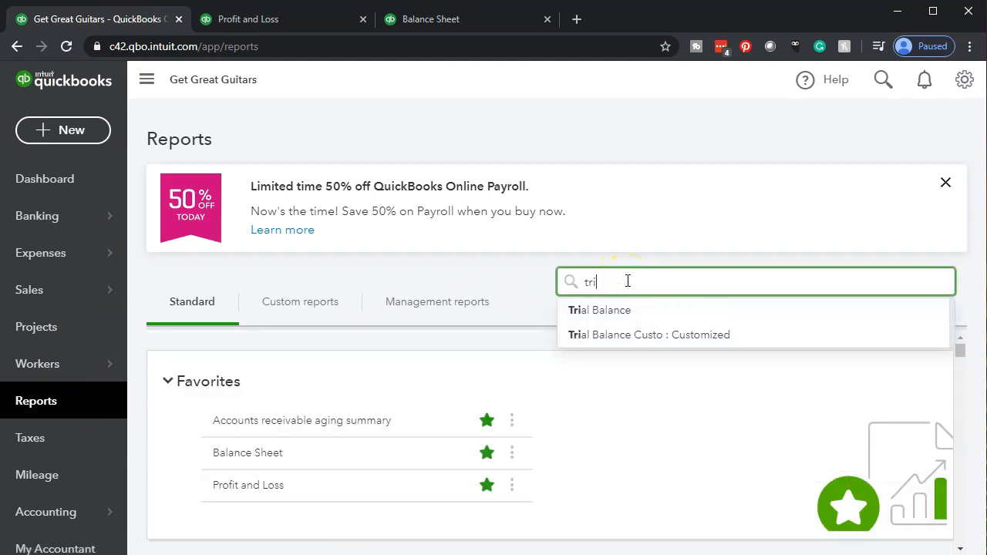
key("Return")
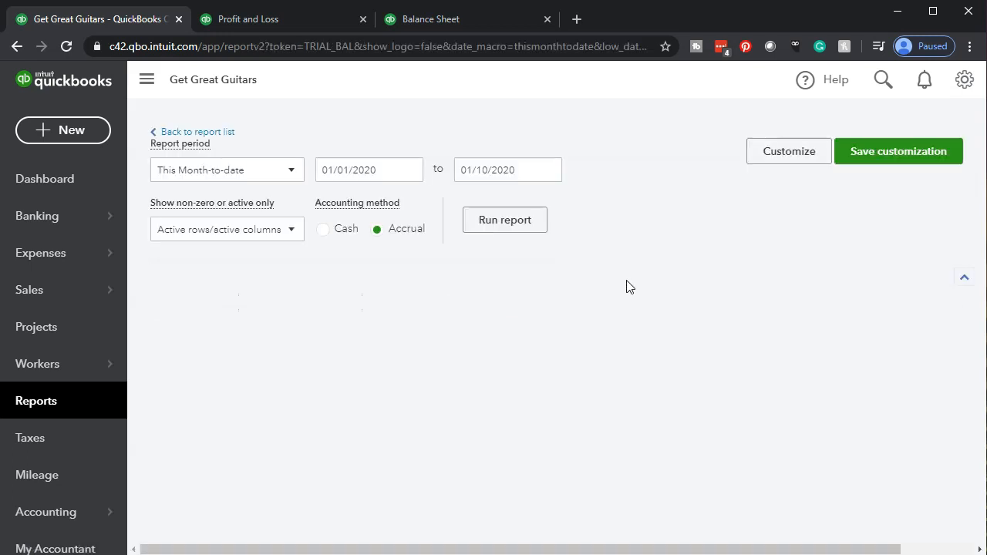
Set the Trial Balance period to 01/01/2020 through 12/31/2020 and run the report
left_click(615, 219)
scroll(326, 407, "down", 3)
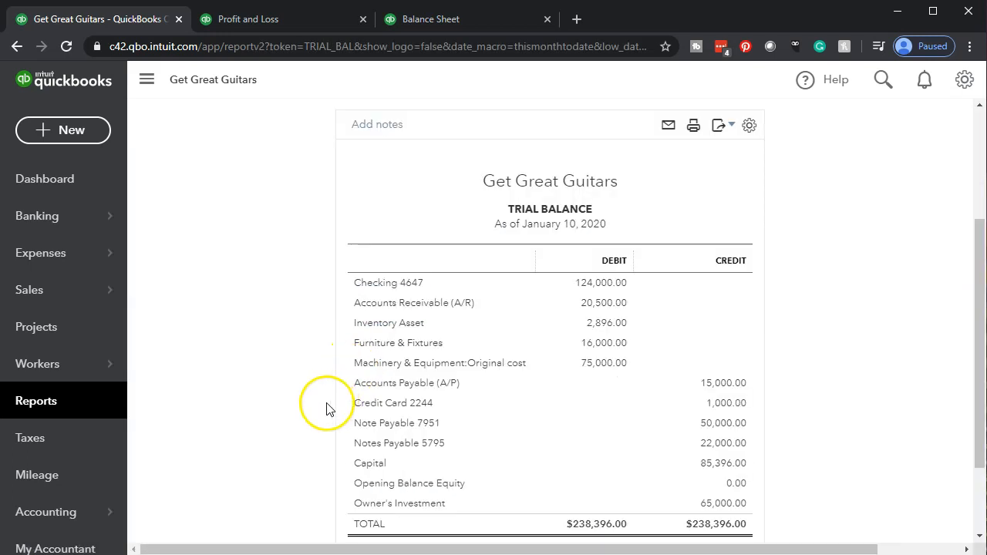
scroll(326, 407, "up", 3)
left_click(384, 196)
left_click_drag(384, 196, 259, 181)
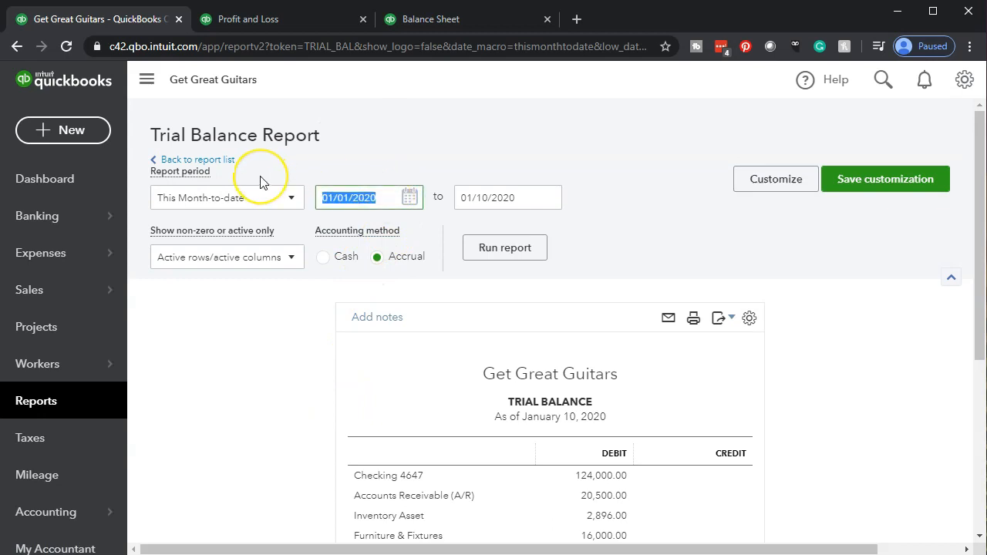
type("01/01/20")
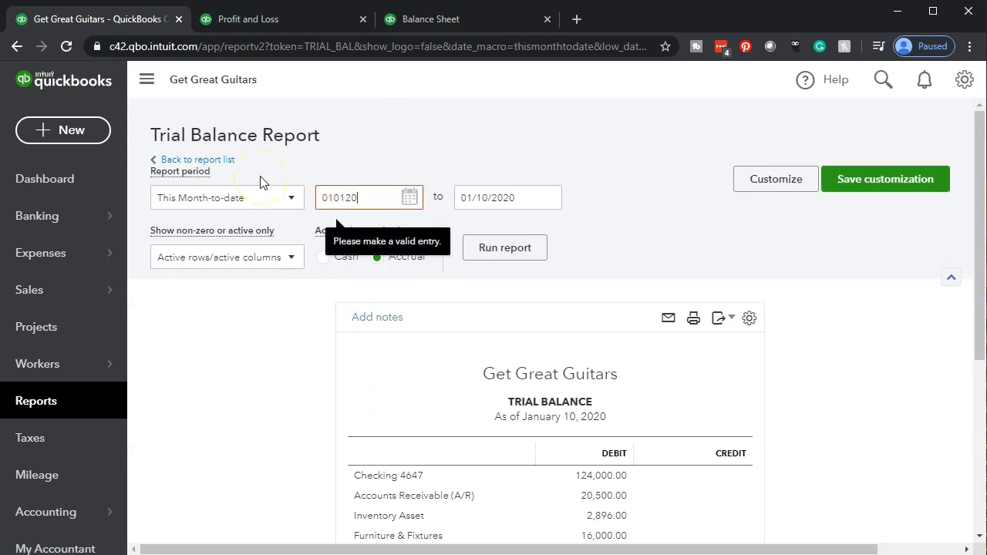
key("Tab")
type("123120")
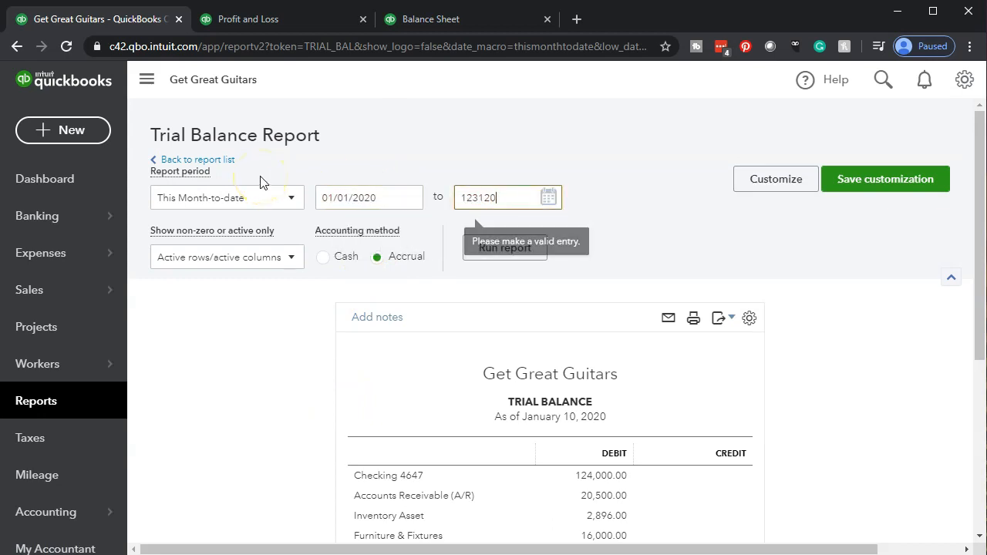
key("Tab")
left_click(524, 247)
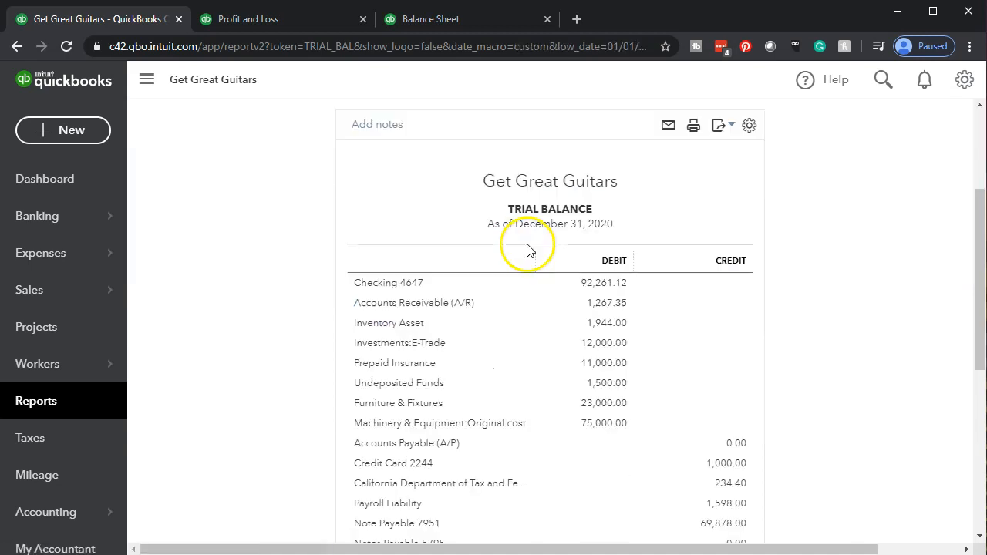
Duplicate the browser tab with the Trial Balance report and switch to the Balance Sheet tab
right_click(137, 24)
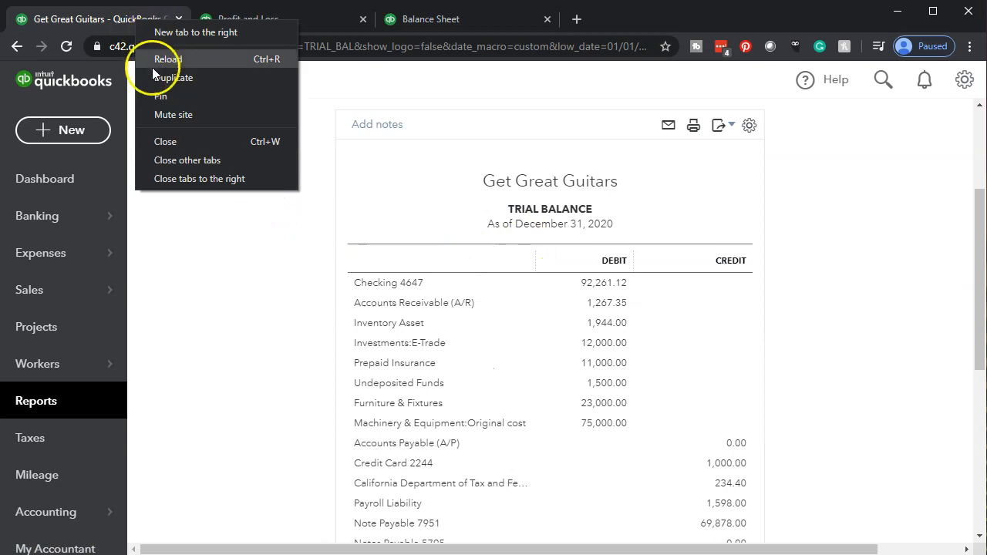
left_click(153, 77)
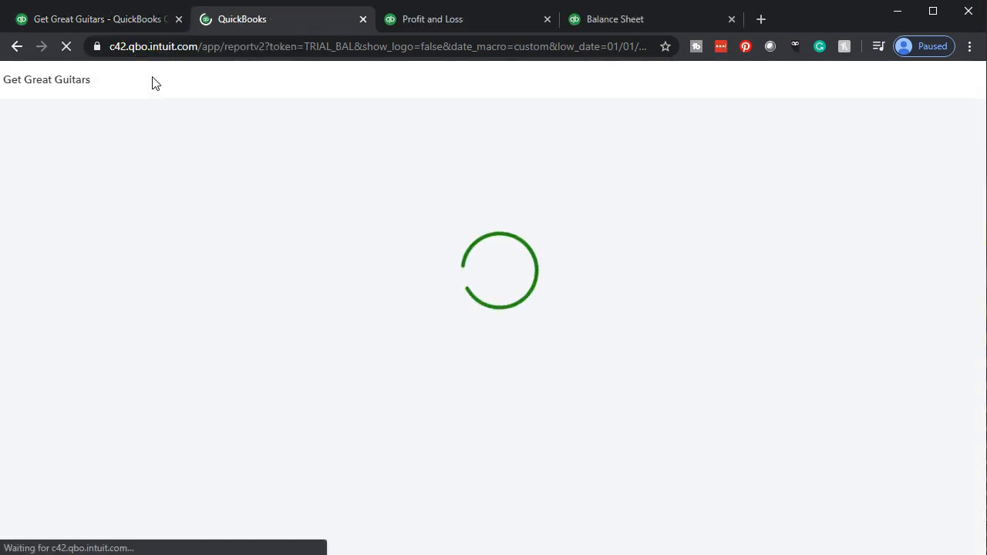
left_click(610, 21)
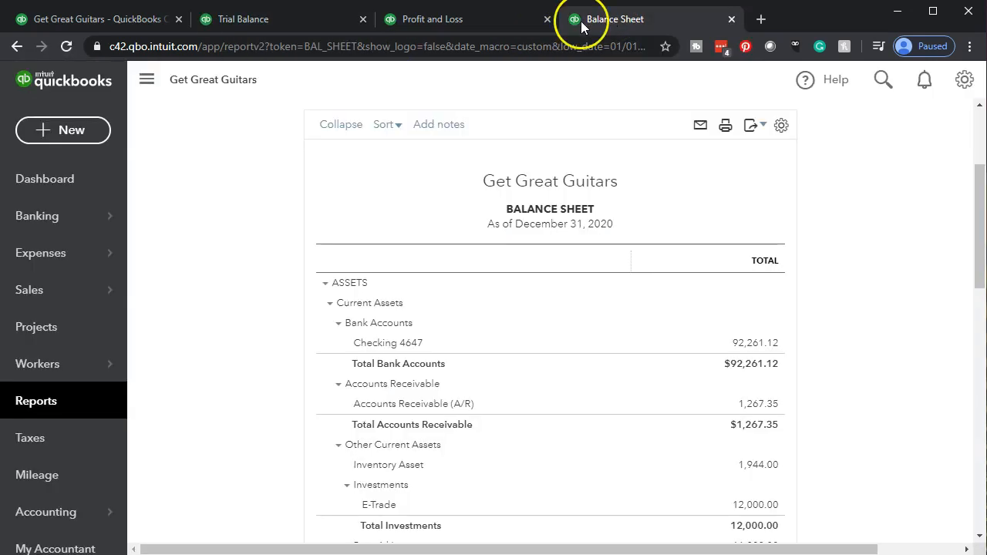
Collapse the navigation menu beside the Balance Sheet and enlarge the page for easier reading
left_click(147, 80)
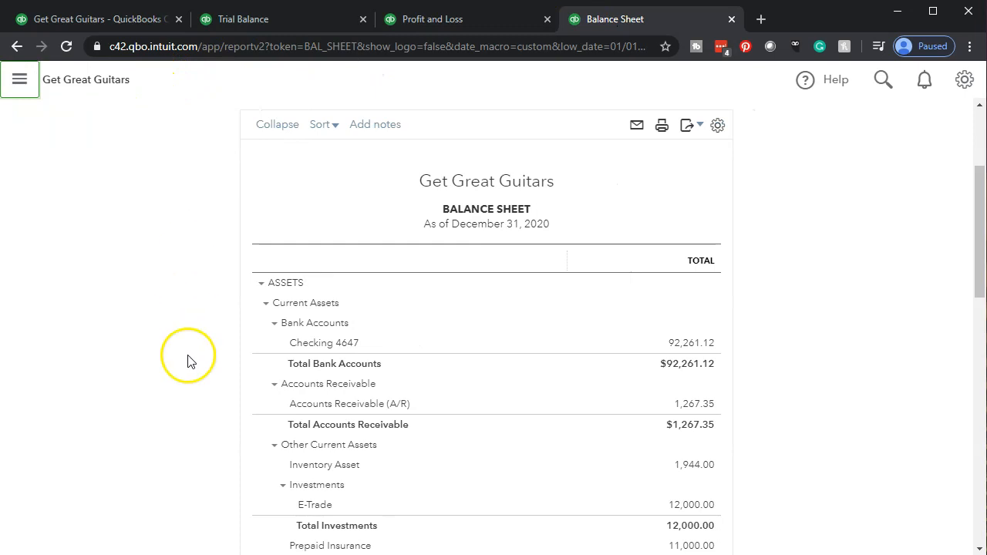
key("ctrl+plus")
key("ctrl+plus")
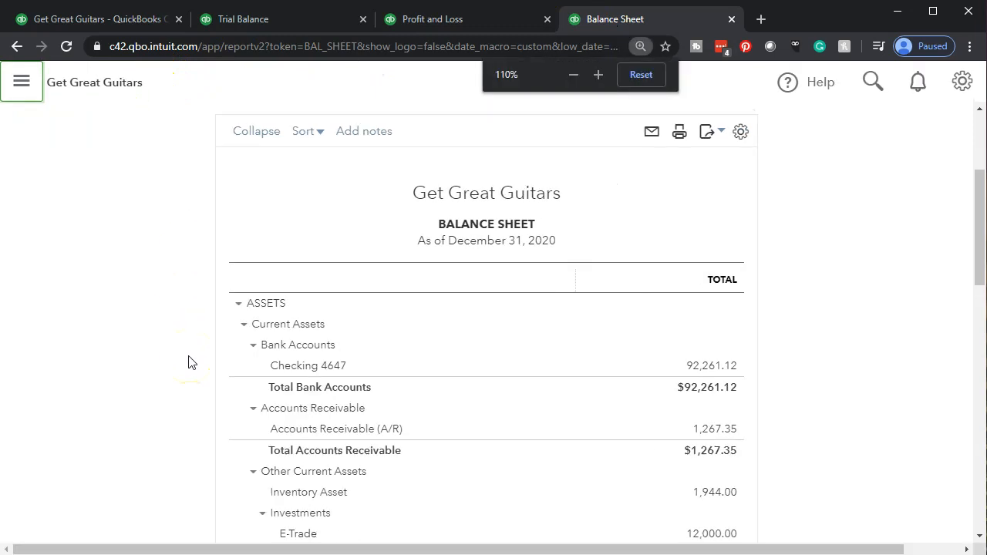
key("ctrl+plus")
left_click(167, 356)
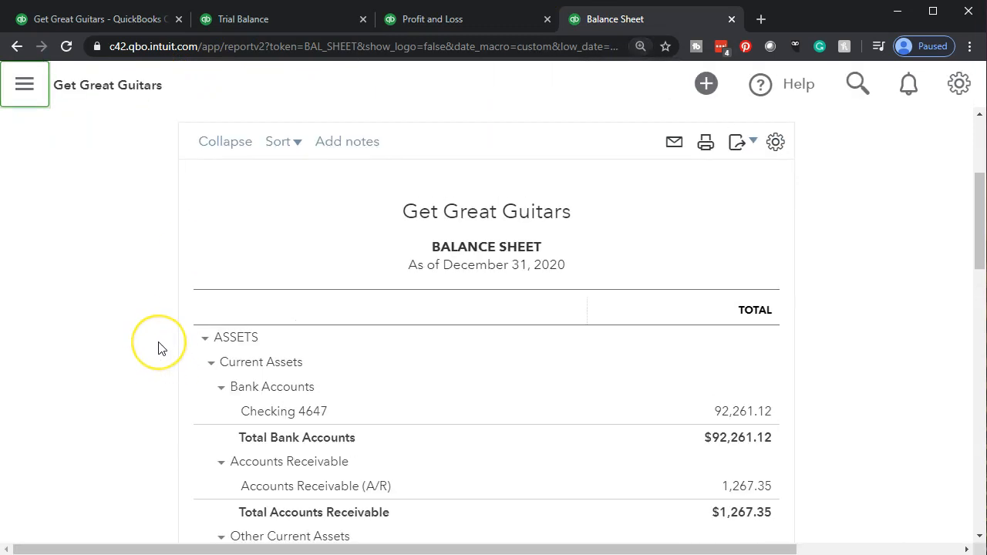
Review the current asset accounts on the Balance Sheet, from Checking 4647 through the investments and other current assets
scroll(158, 348, "down", 3)
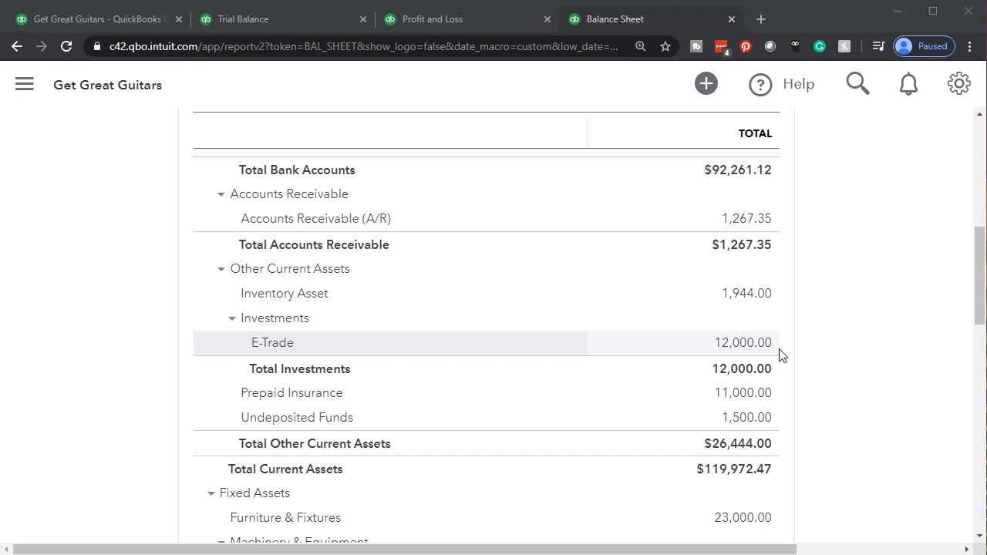
scroll(781, 355, "up", 3)
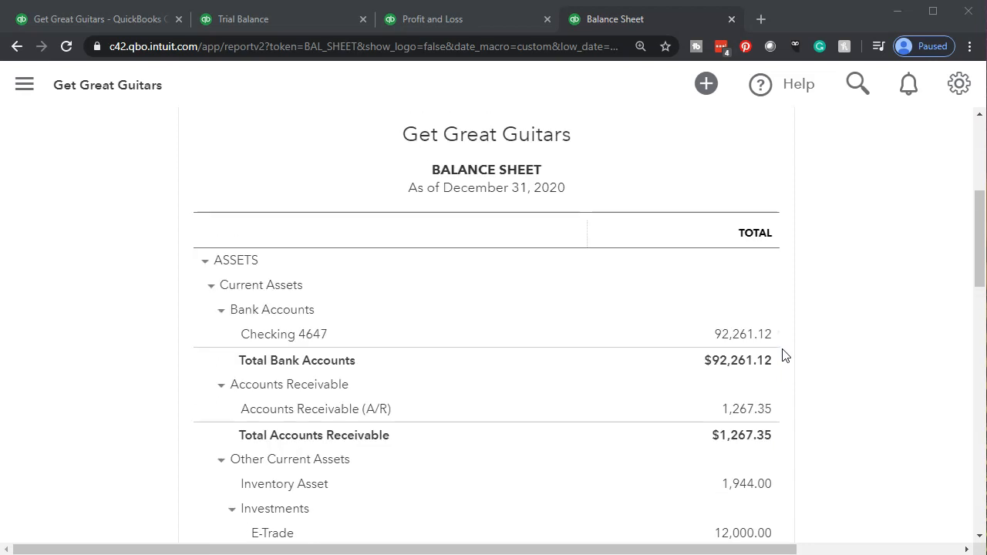
left_click(775, 338)
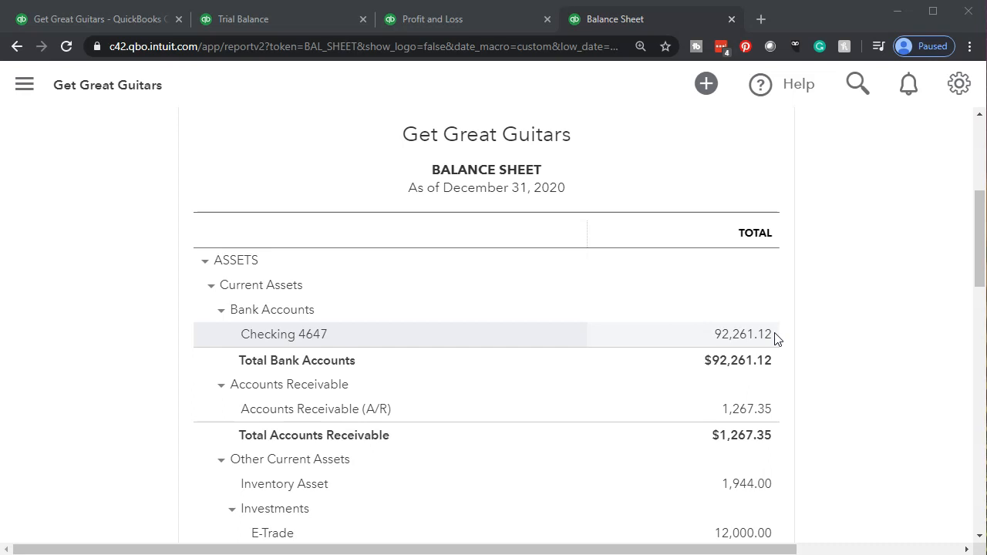
scroll(777, 339, "down", 3)
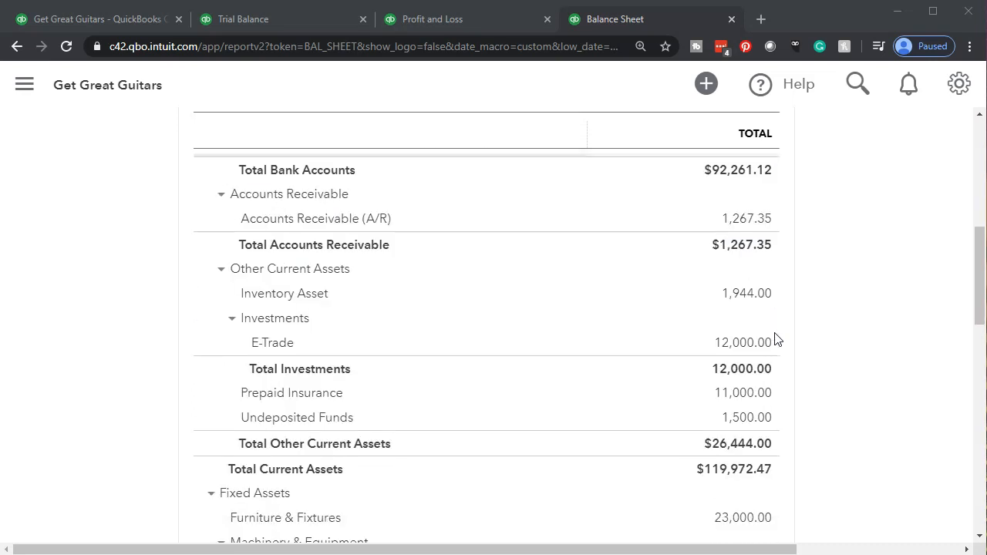
Examine the E-Trade investment among the other current assets on the Balance Sheet
left_click(775, 344)
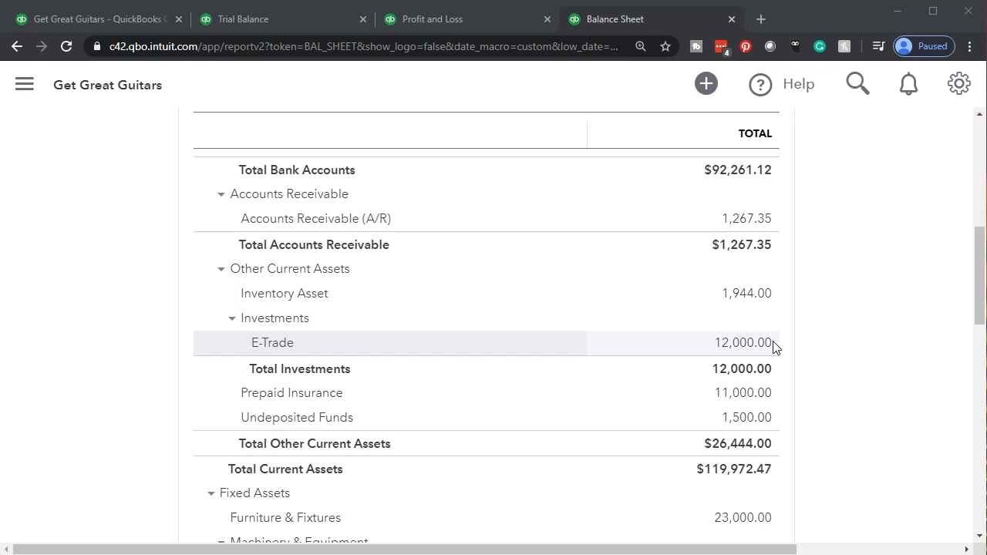
scroll(774, 347, "up", 2)
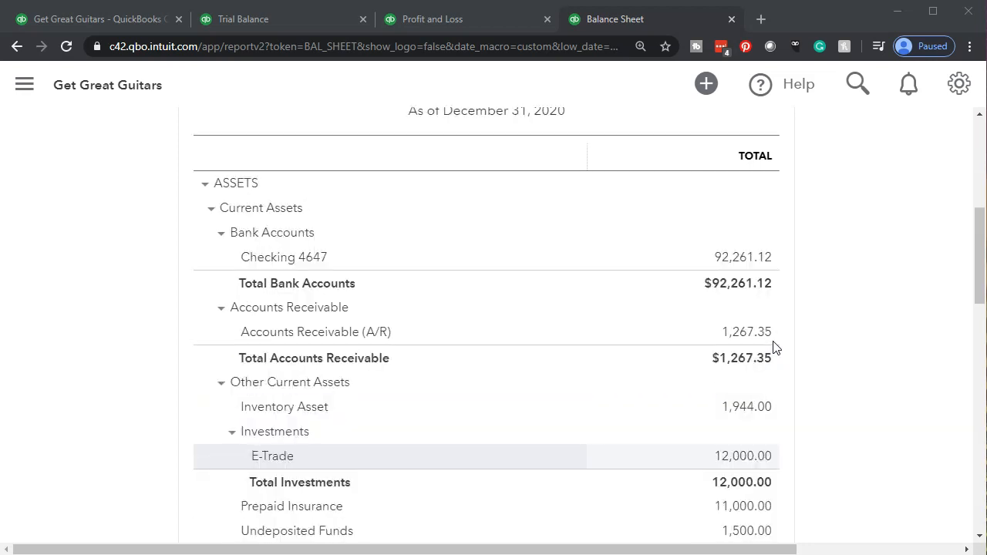
left_click(795, 455)
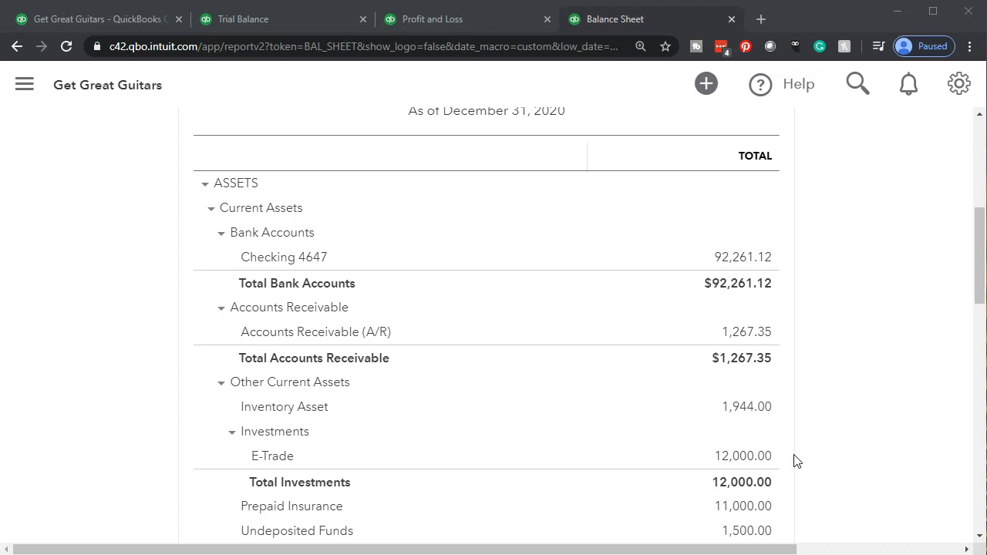
left_click(161, 390)
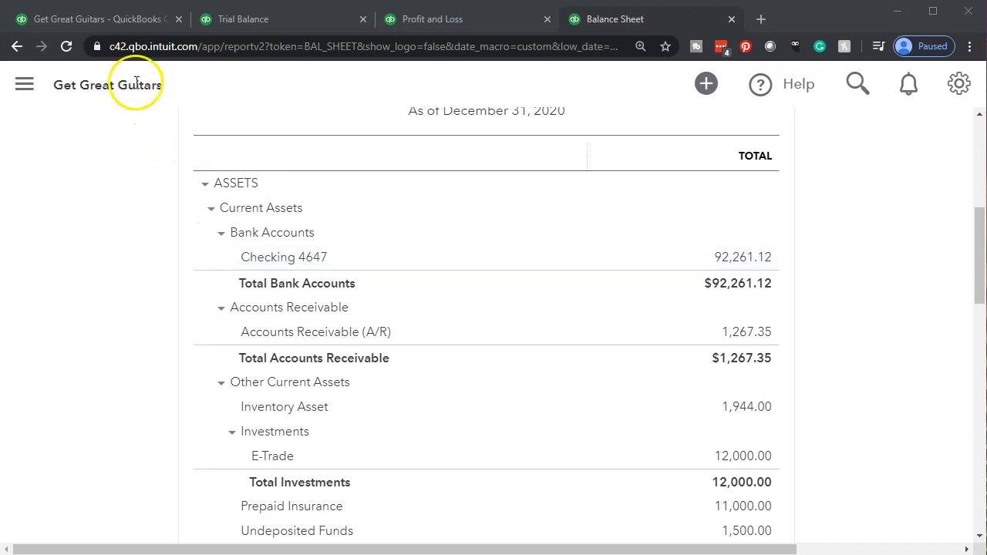
Switch to the first browser tab and start recording a new bank deposit
left_click(108, 25)
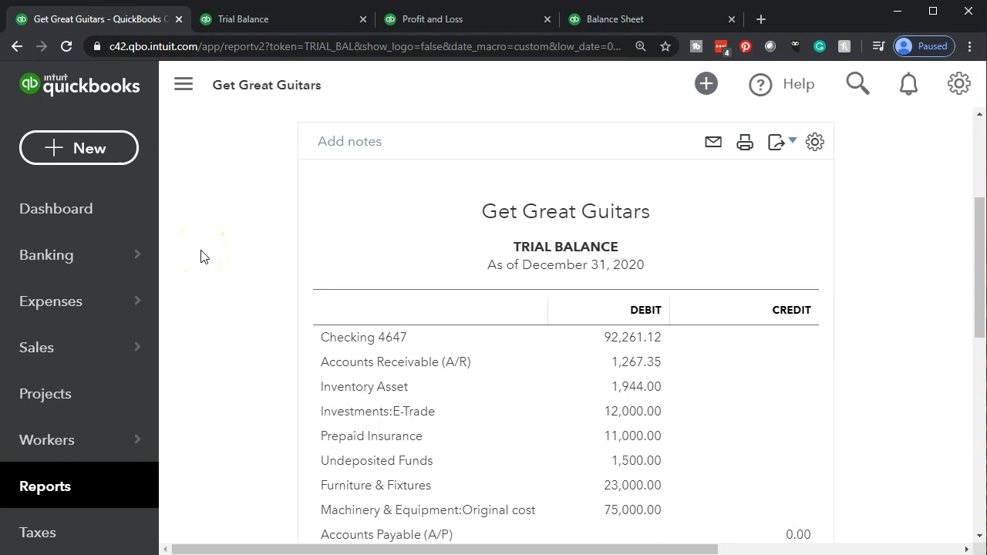
scroll(201, 251, "down", 1)
scroll(201, 257, "down", 1)
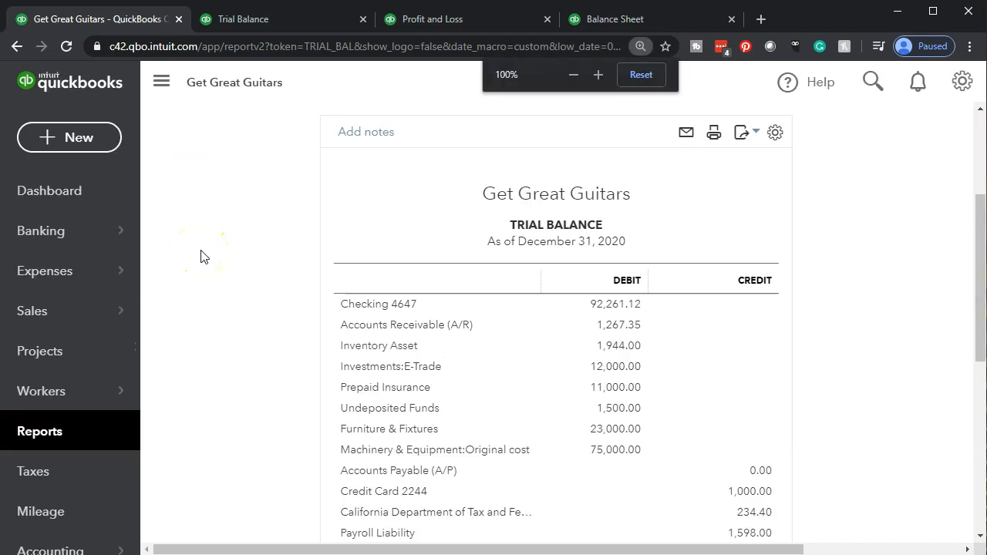
scroll(201, 257, "down", 1)
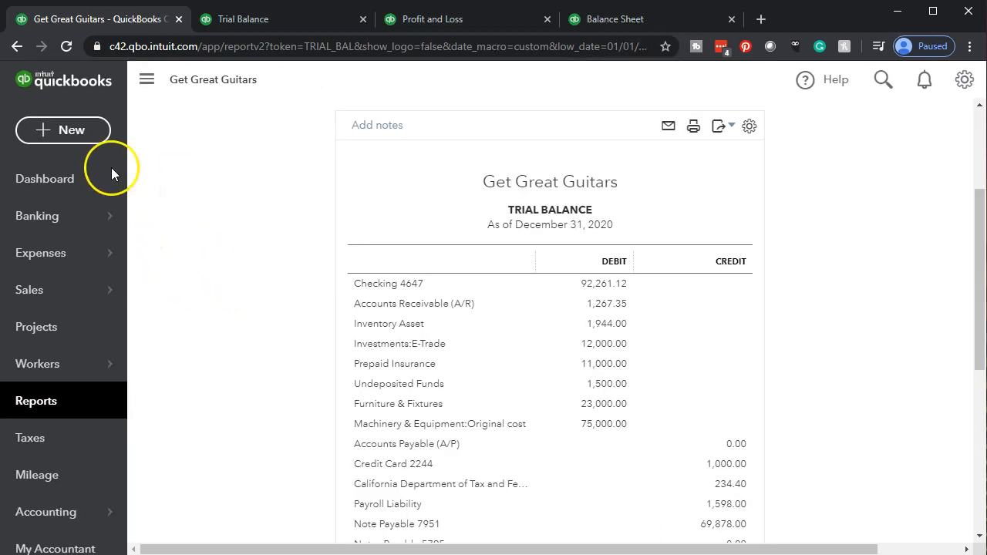
left_click(76, 129)
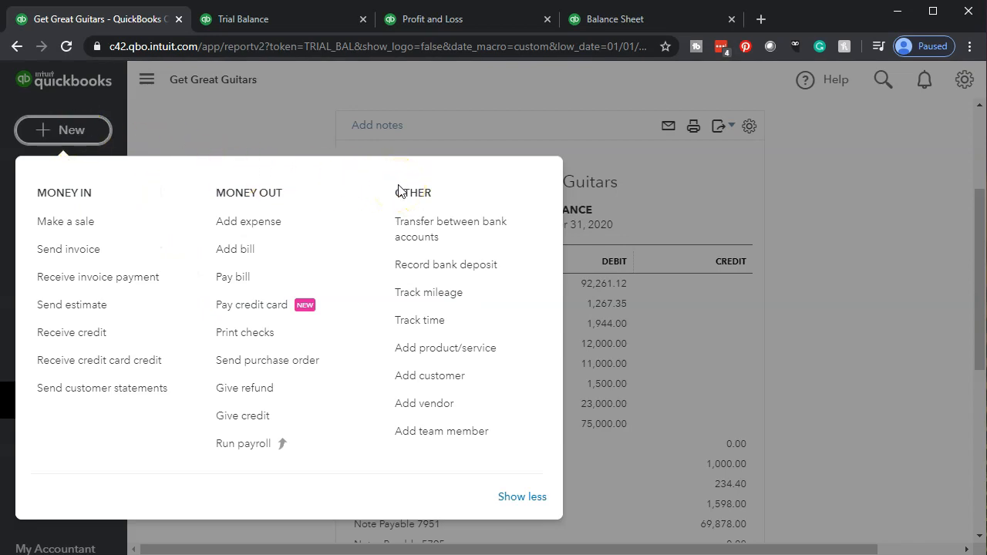
left_click(428, 266)
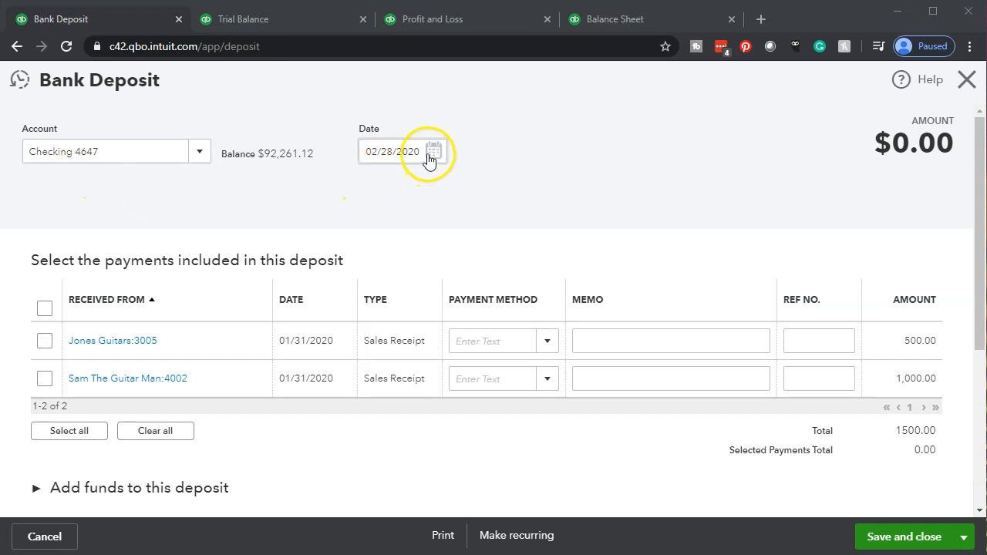
Set the bank deposit's date to 02/06/2020
left_click_drag(422, 151, 343, 148)
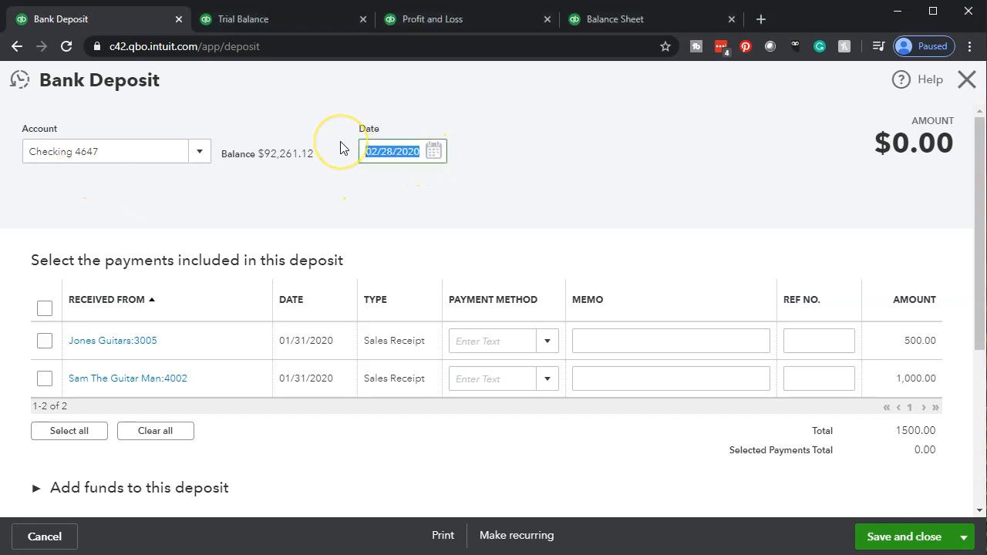
type("0206")
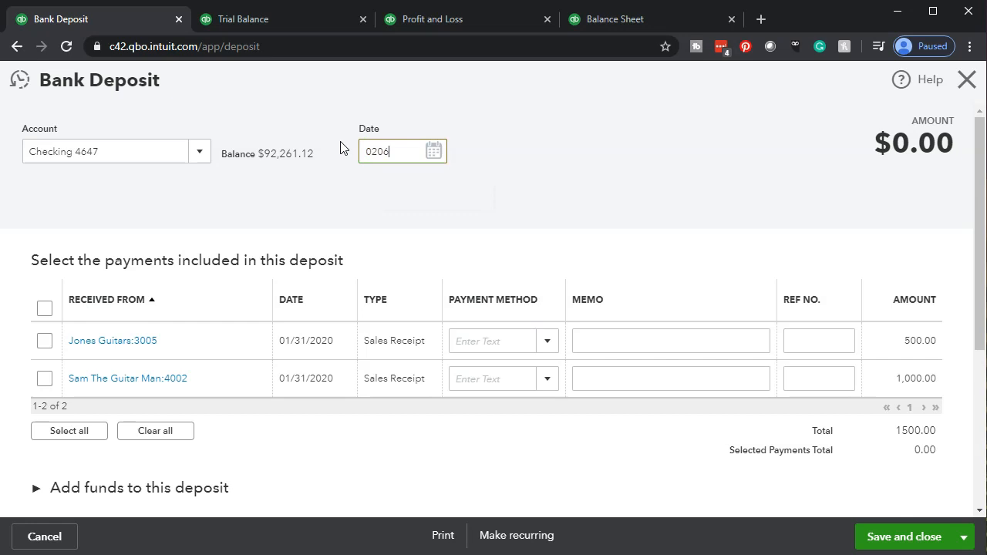
key("Tab")
left_click(395, 201)
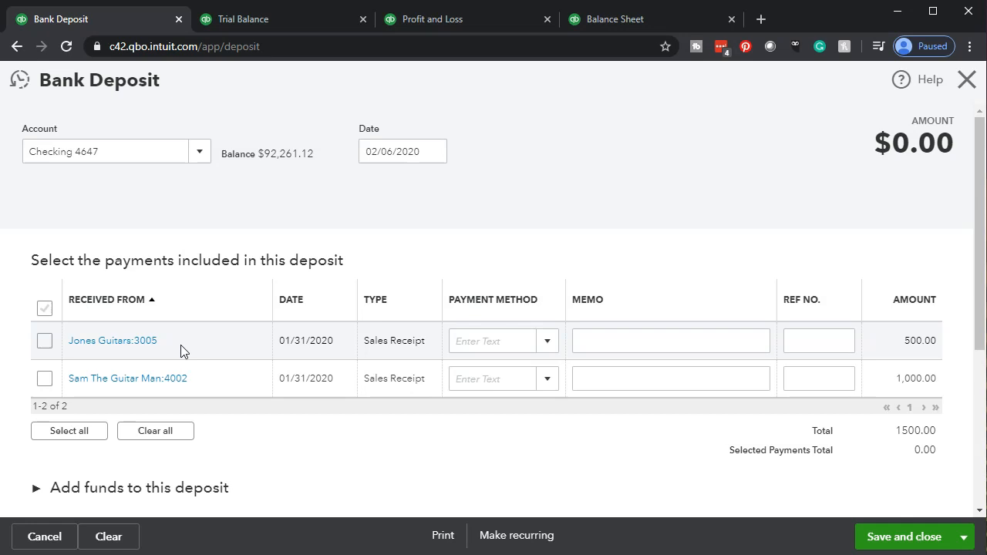
Expand the section for adding funds to the deposit and enter Etrade as the payer on the first line
scroll(181, 345, "down", 2)
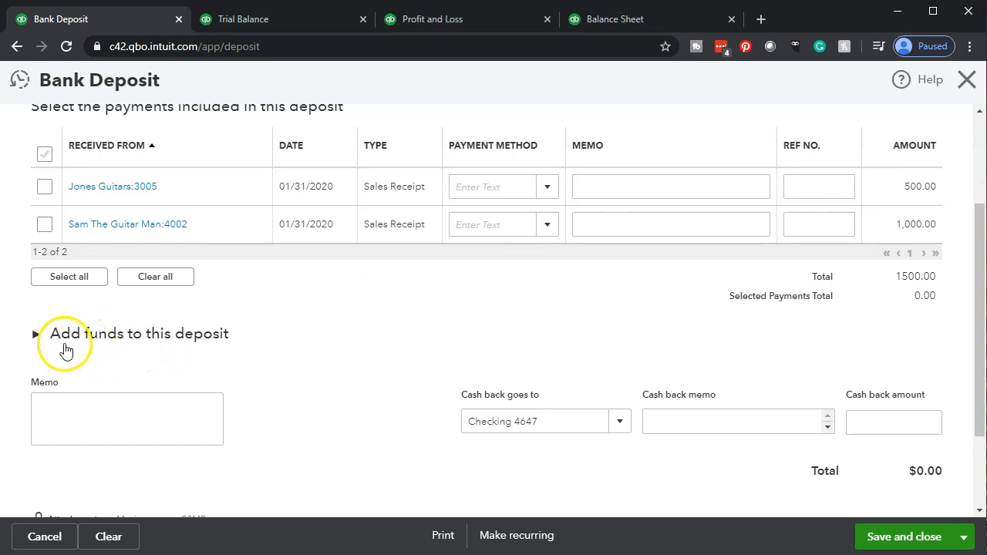
left_click(35, 337)
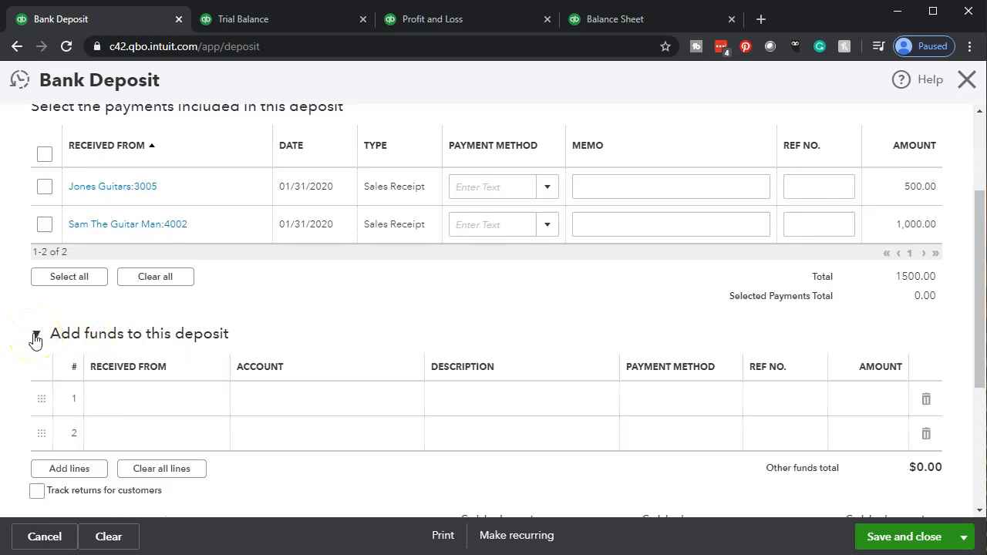
scroll(35, 337, "down", 1)
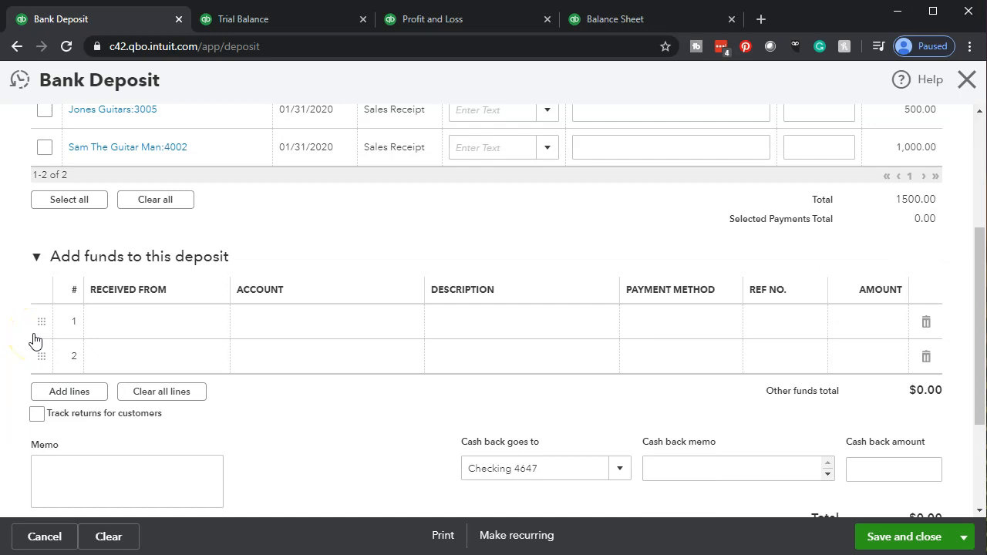
left_click(117, 329)
left_click(124, 324)
type("Eric Music")
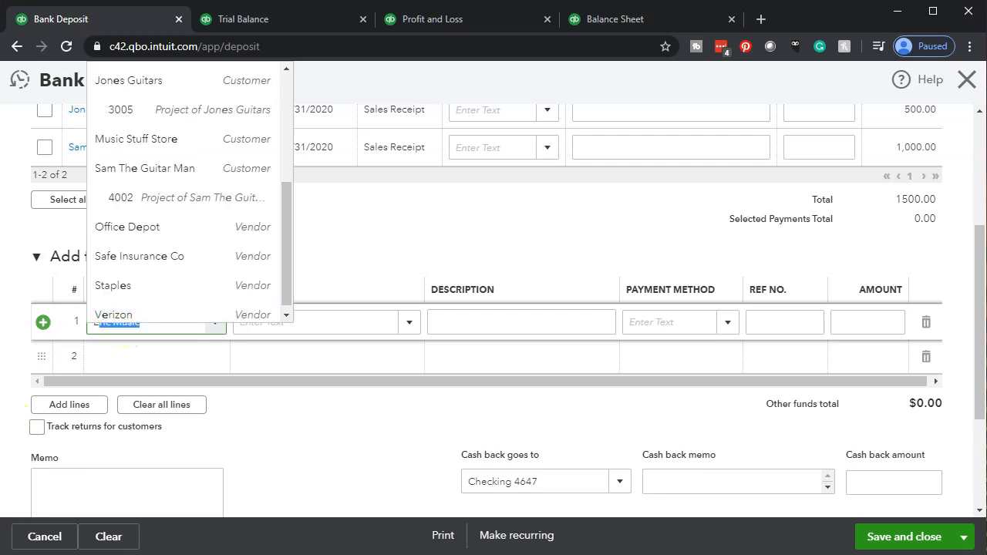
left_click(141, 319)
type("trade")
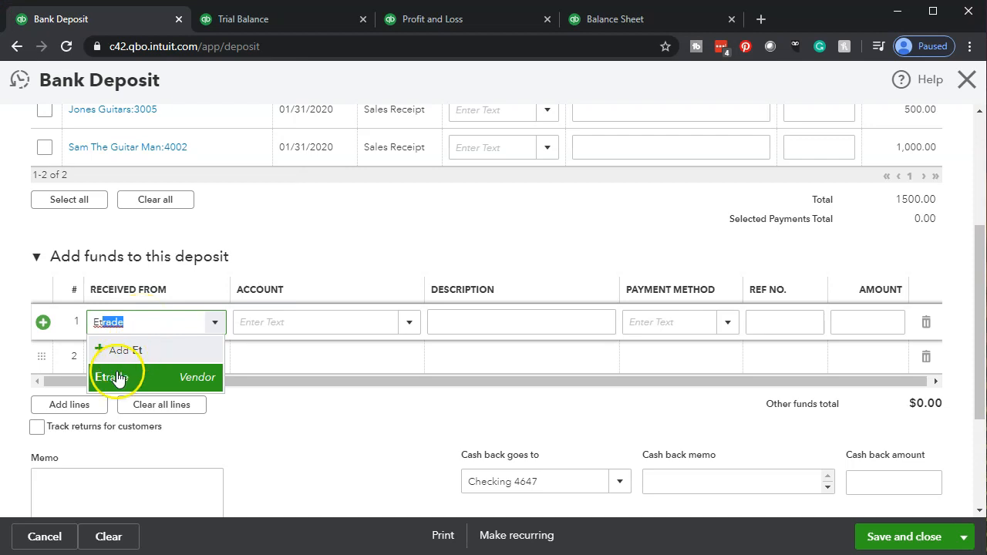
left_click(115, 376)
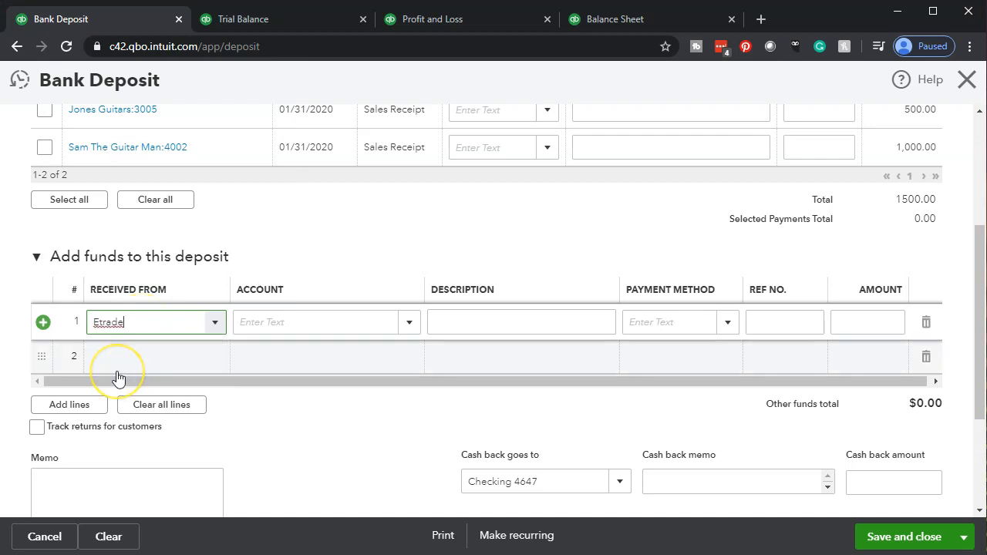
key("Tab")
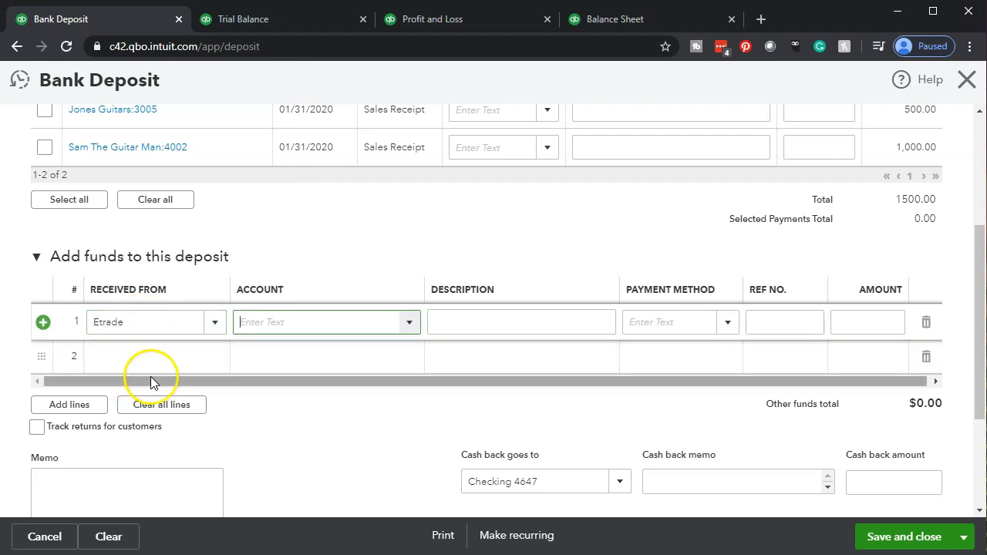
Check the investment account's name on the Balance Sheet and assign Investments:E-Trade as the account on the first deposit line
left_click(599, 20)
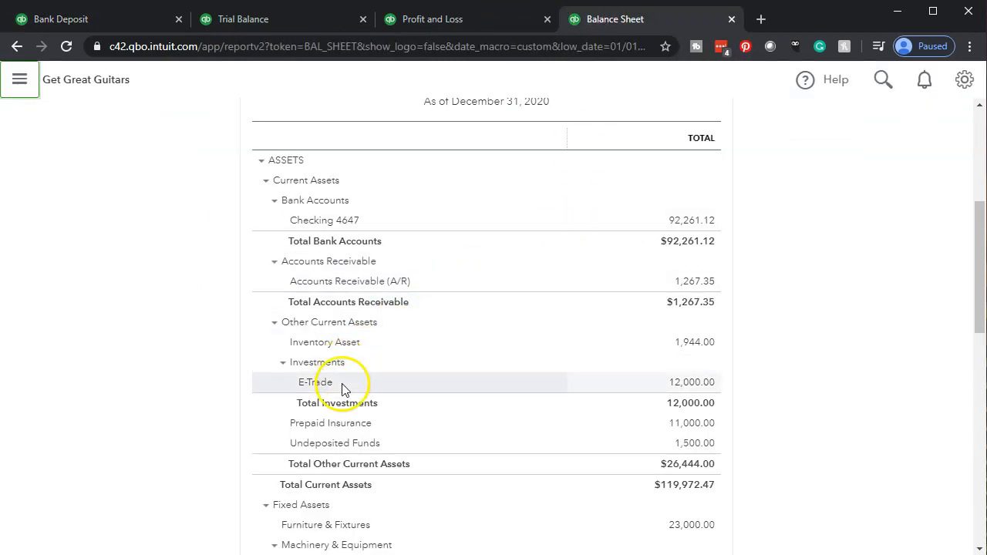
left_click(118, 24)
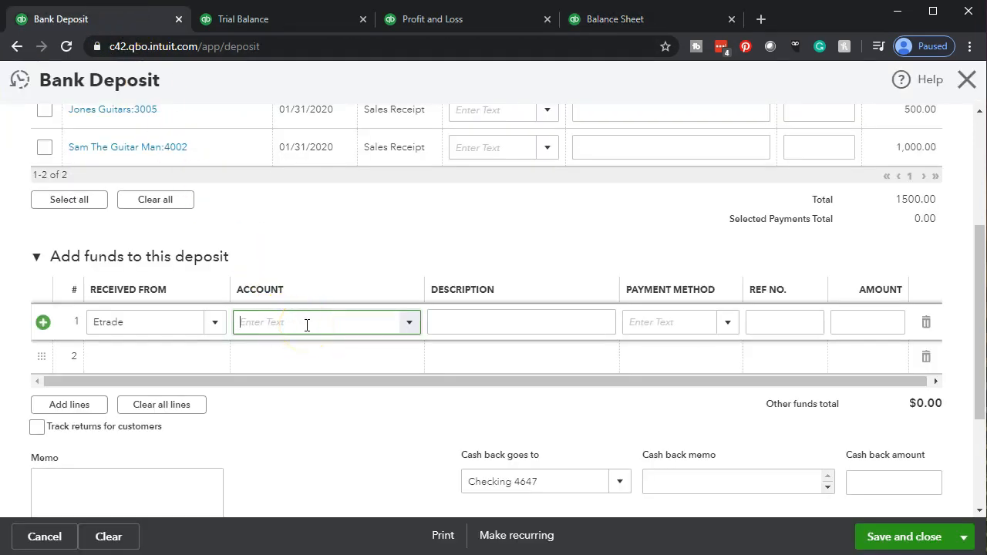
type("Etr")
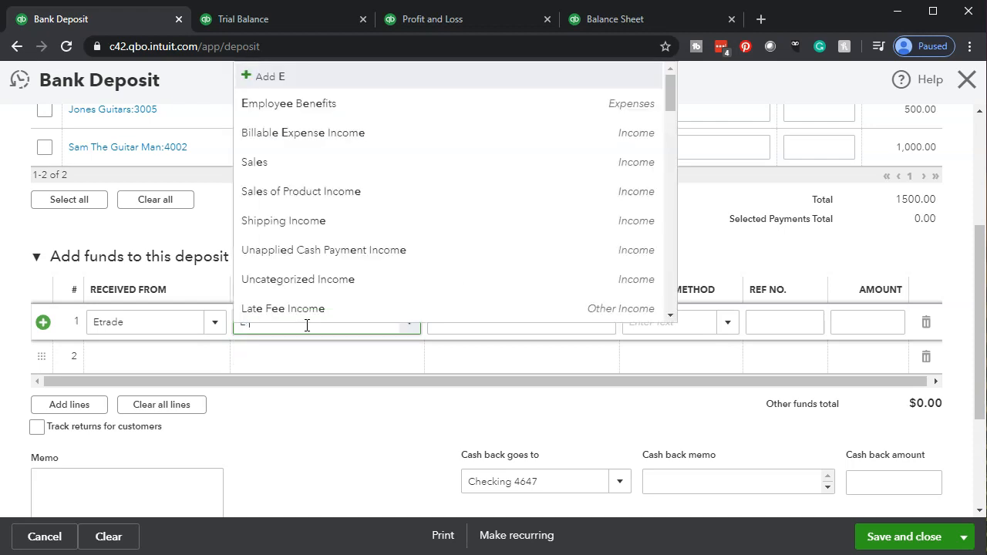
type("-Trade")
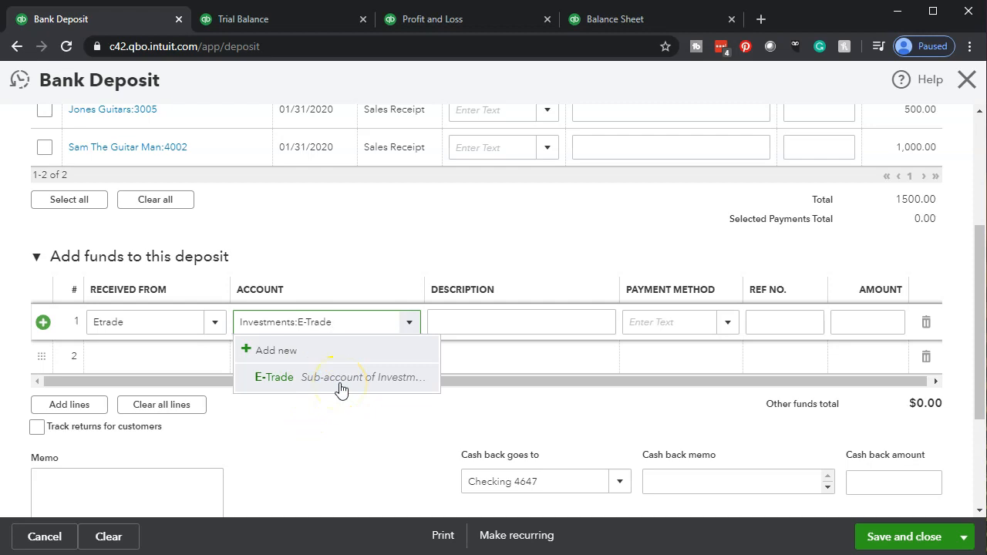
left_click(340, 390)
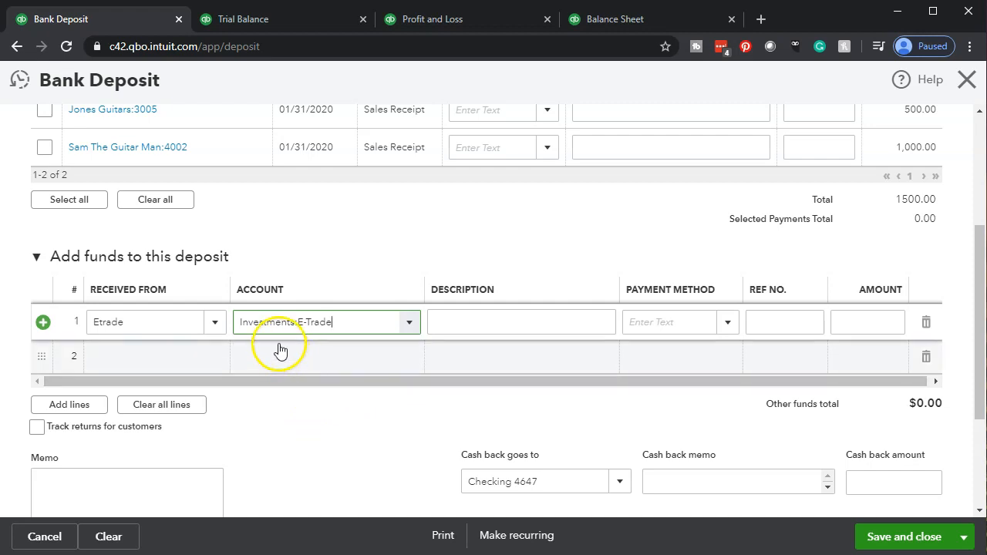
left_click(253, 333)
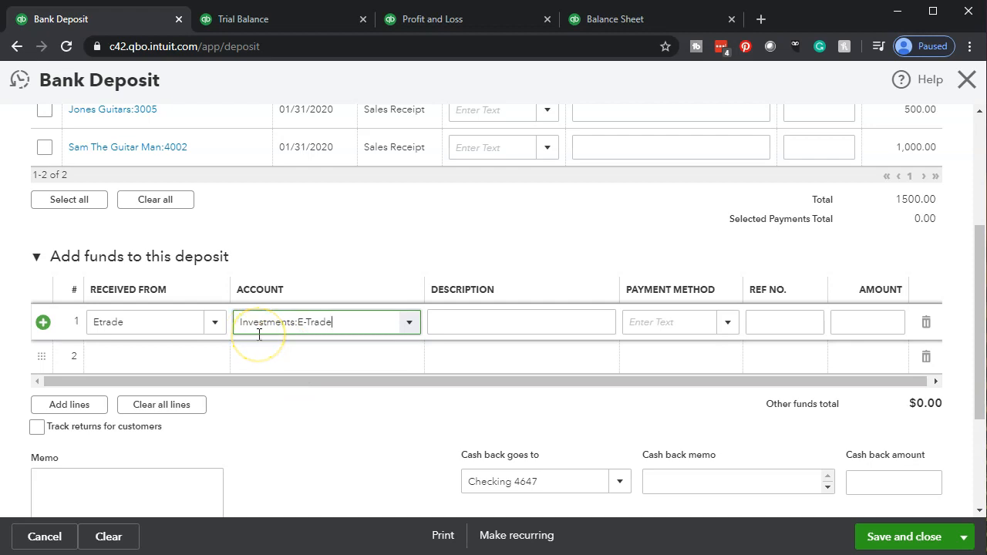
Enter "Sale of investment" as the description of the first deposit line
left_click(484, 328)
type("Sale of investment")
key("Tab")
key("shift+Tab")
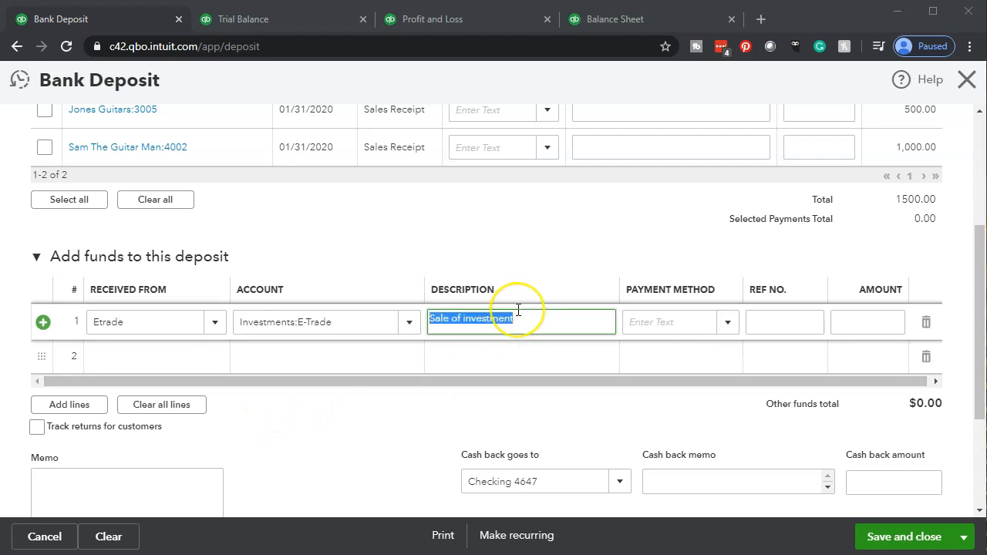
left_click(517, 314)
key("Tab")
key("Tab")
key("Tab")
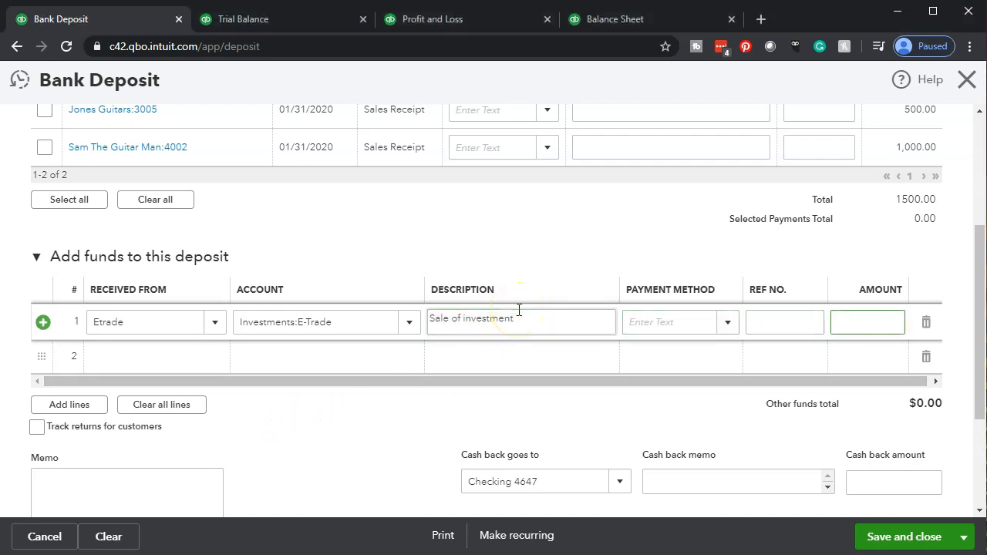
Check the E-Trade balance on the Balance Sheet and enter 12,000.00 as the first deposit line's amount
left_click(611, 27)
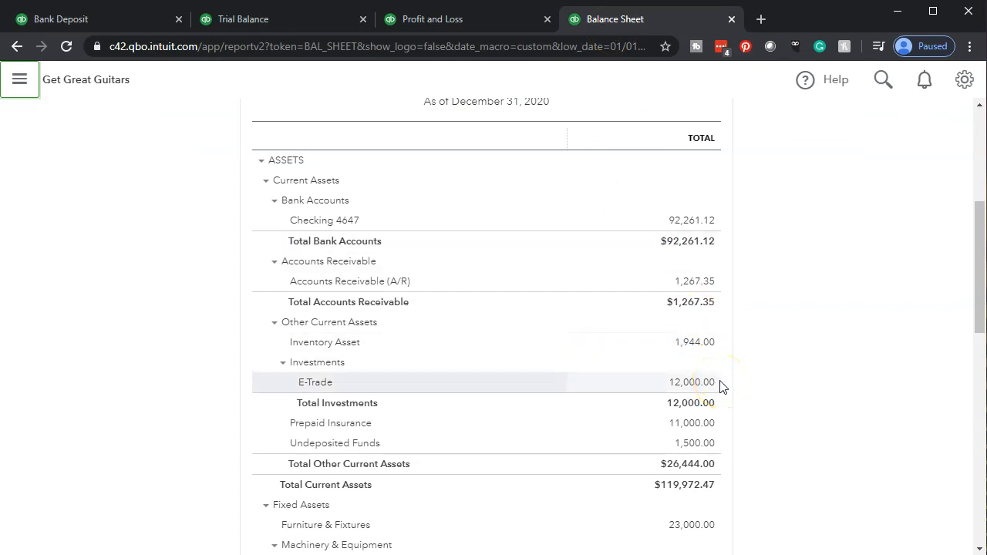
left_click(85, 22)
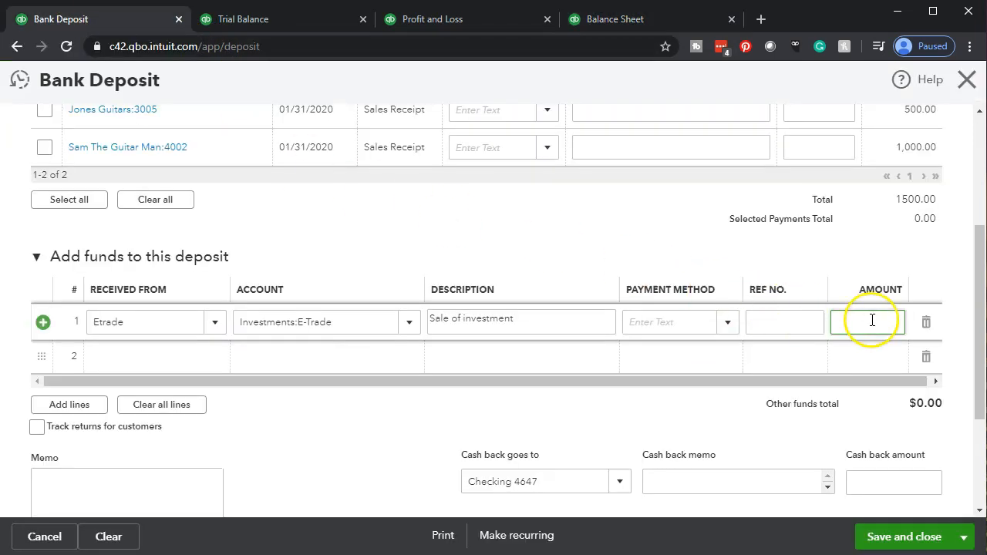
type("2000")
key("Tab")
key("Tab")
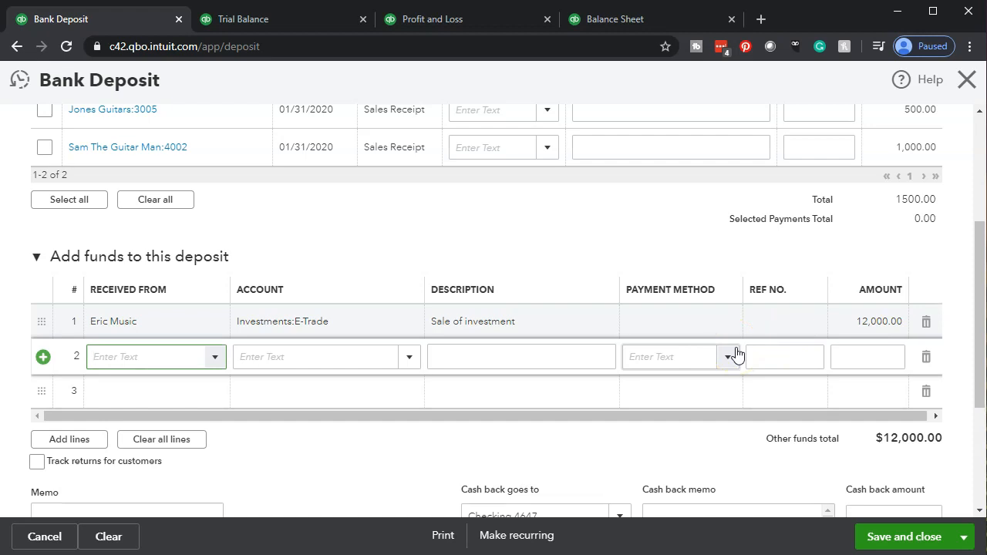
left_click(214, 358)
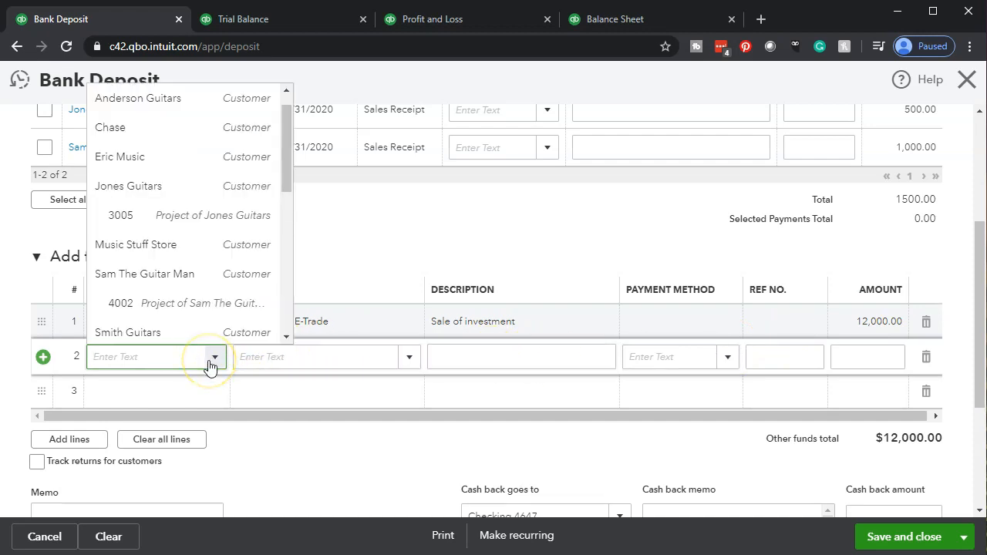
scroll(217, 268, "down", 4)
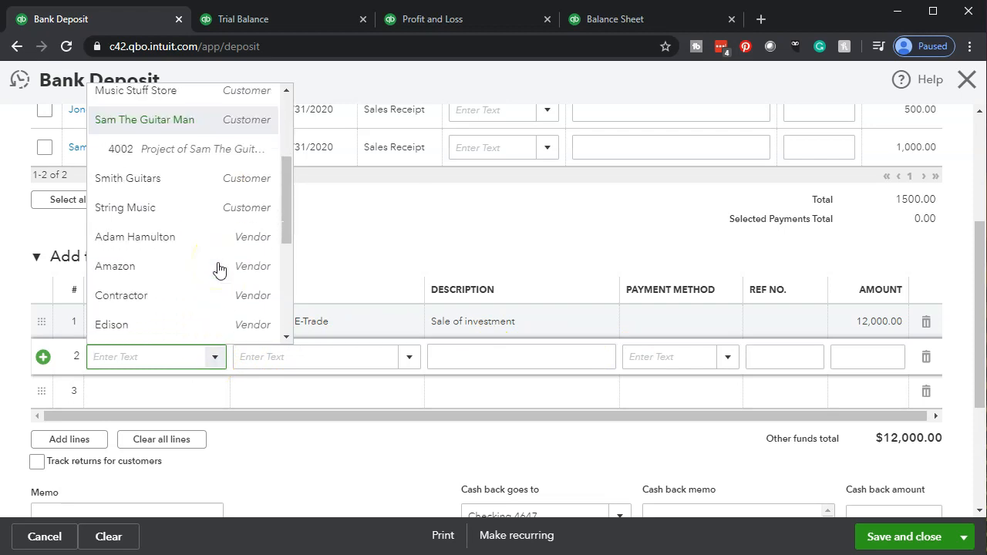
scroll(218, 268, "down", 5)
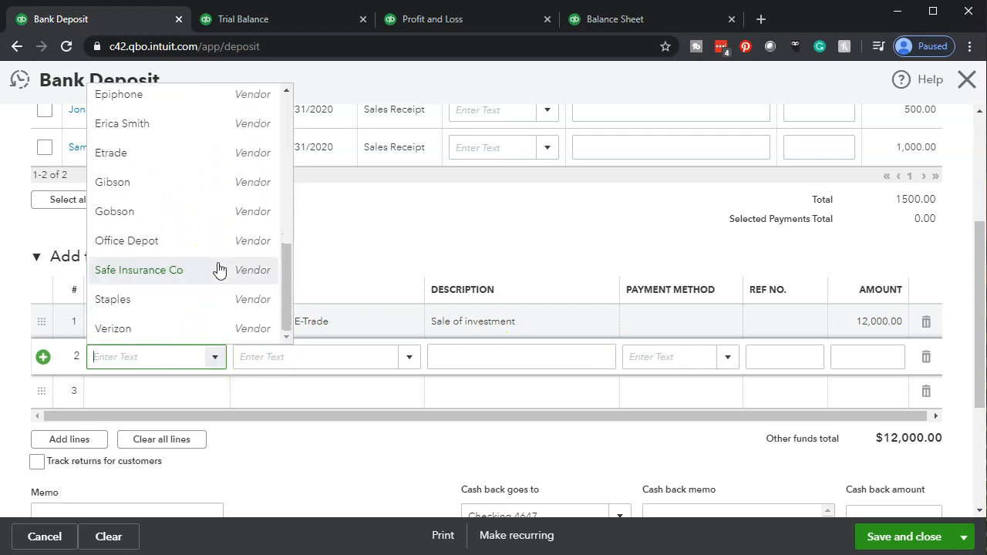
Start creating a new account named "Gain on Investment" for the second deposit line
left_click(317, 357)
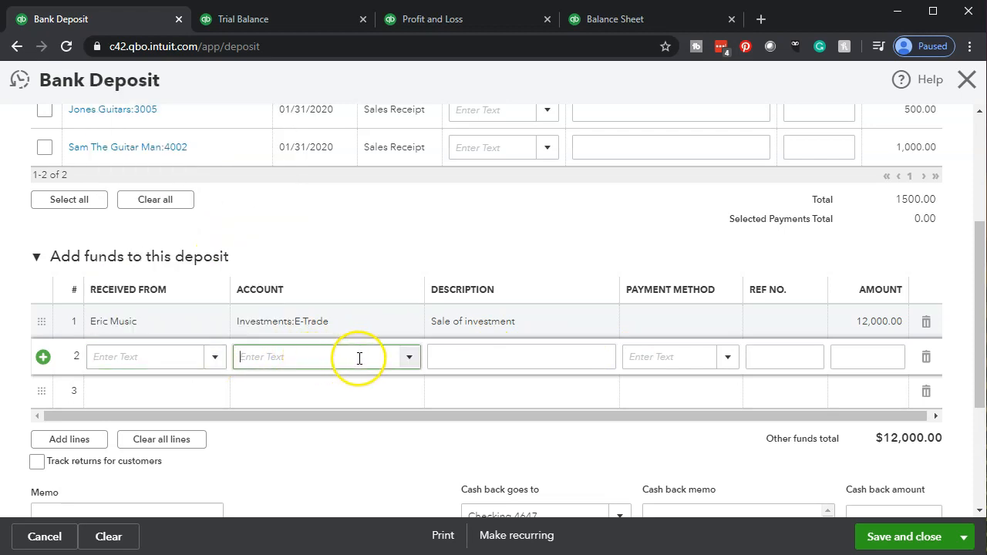
left_click(410, 357)
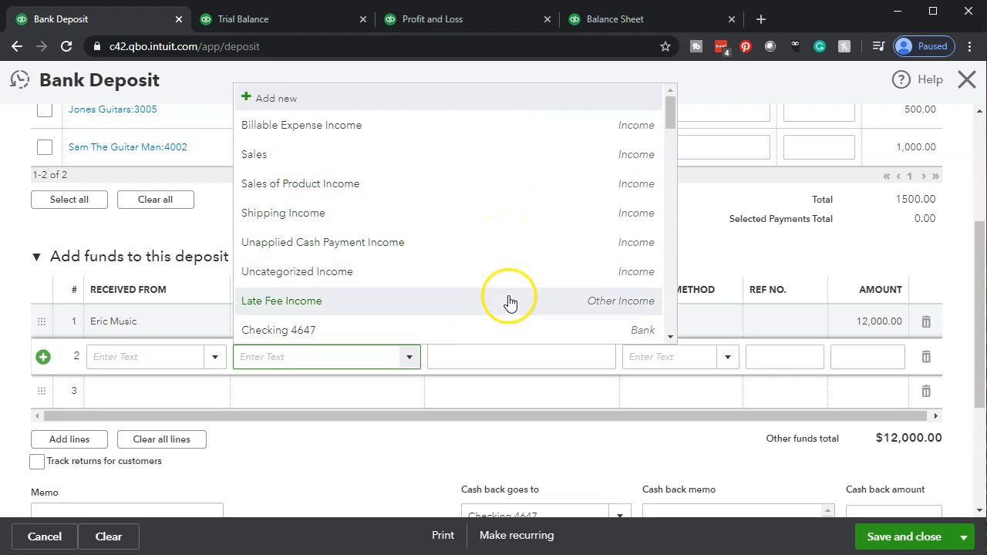
scroll(509, 287, "down", 5)
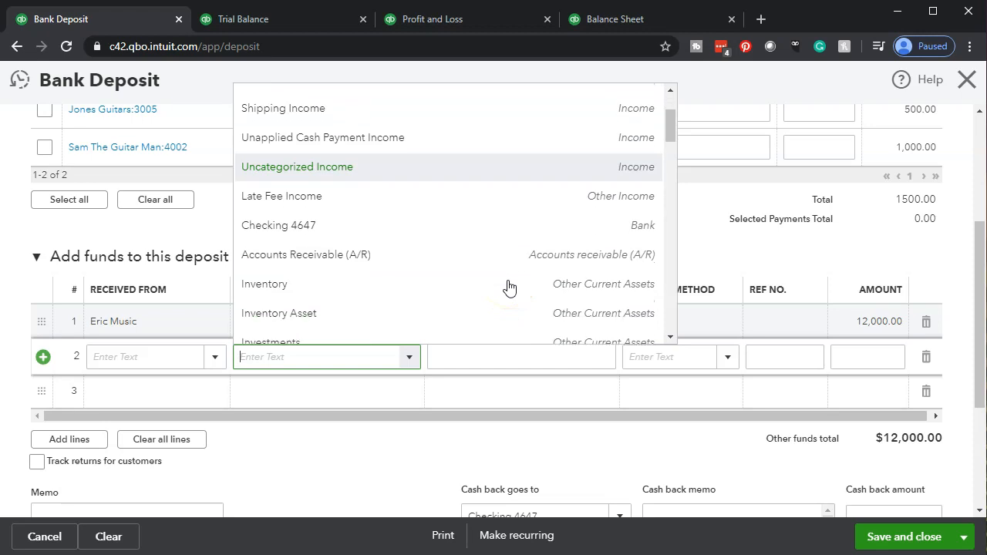
scroll(510, 288, "down", 2)
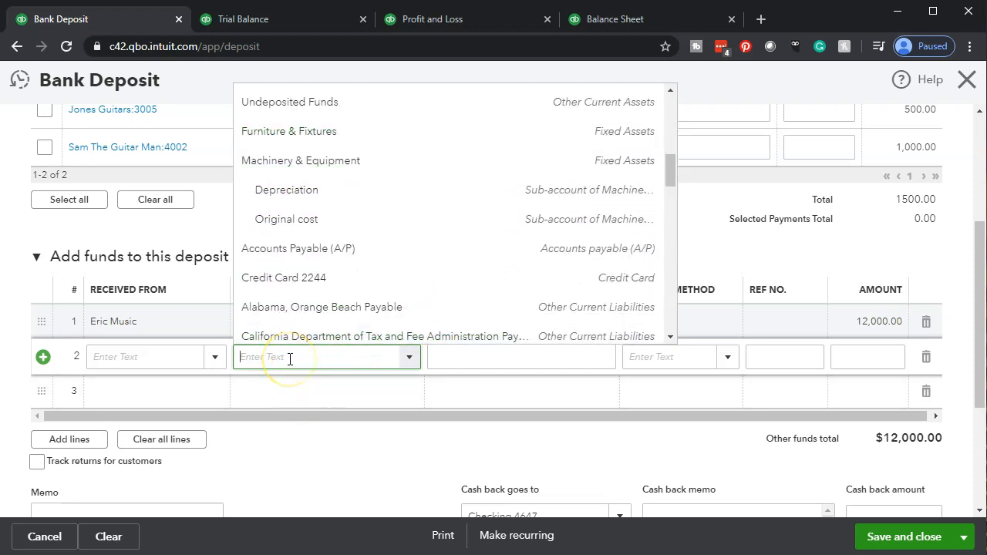
type("Gain on Investment")
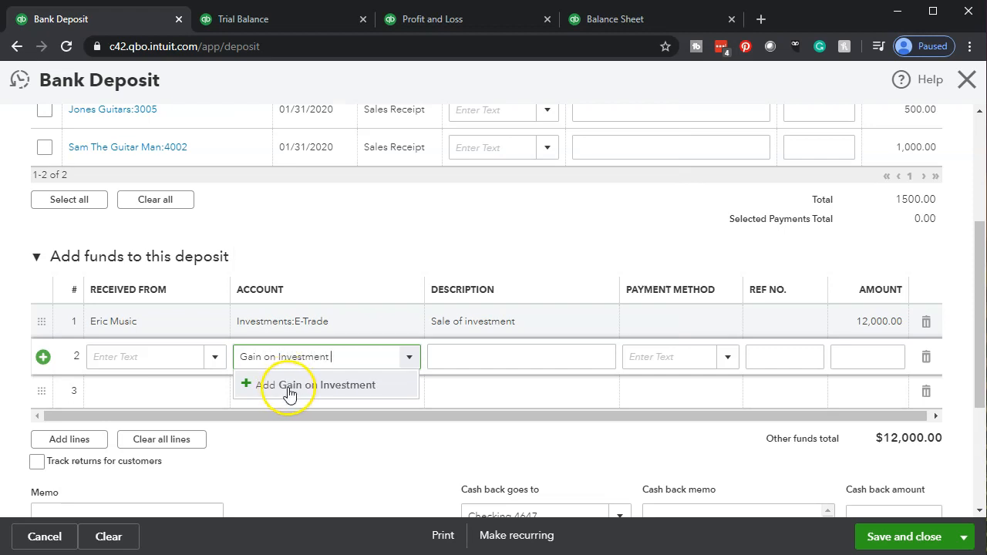
left_click(292, 394)
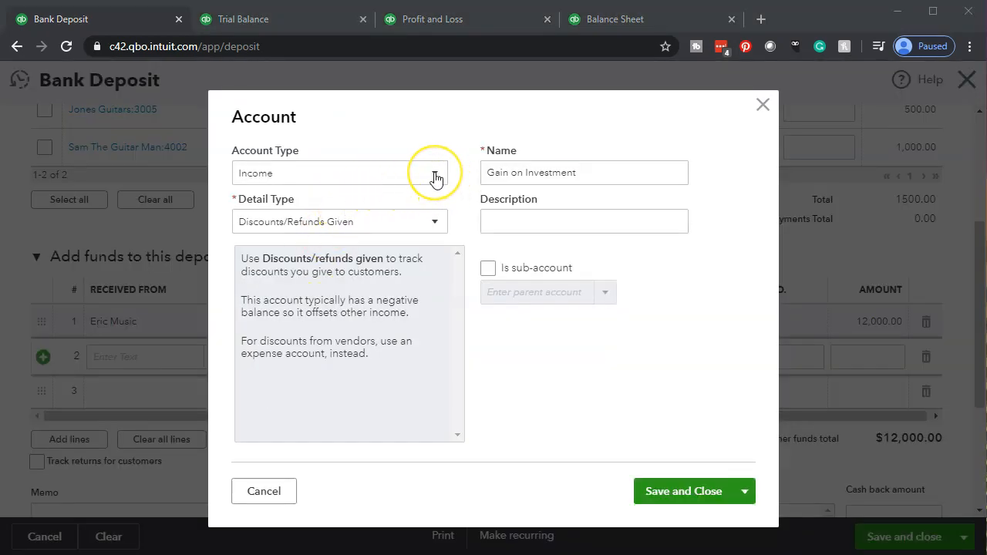
Set the new account's type to Other Income with detail type Other Investment Income, and save it
left_click(435, 178)
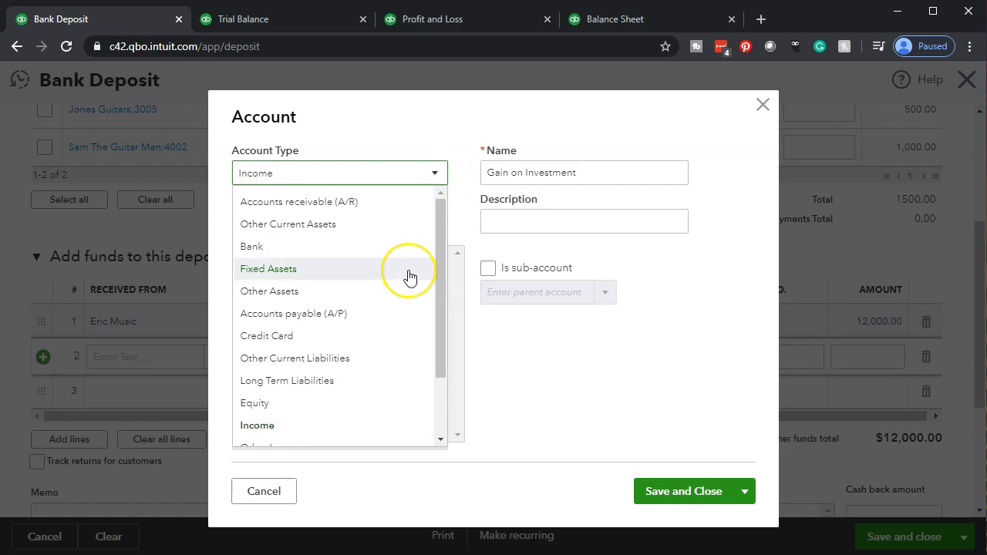
scroll(408, 278, "down", 2)
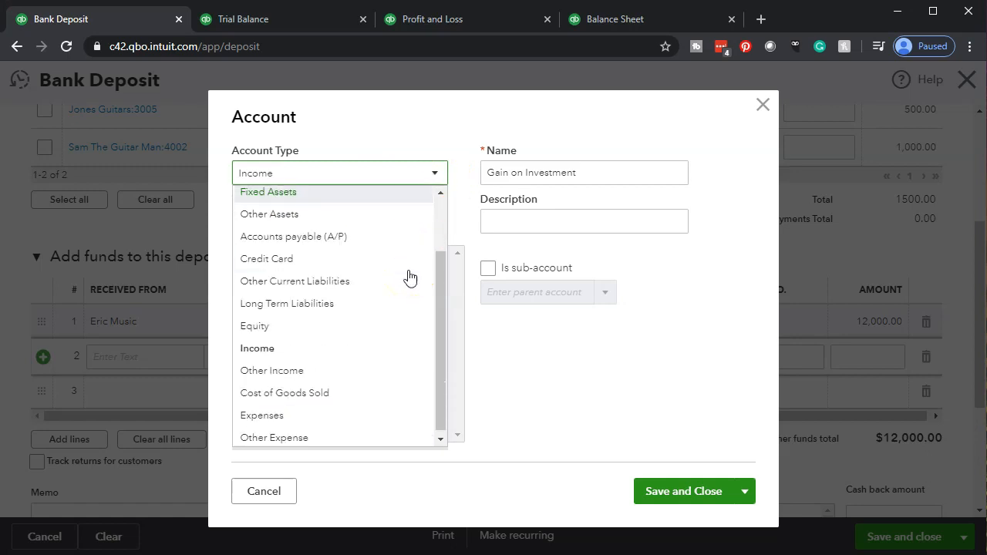
left_click(330, 371)
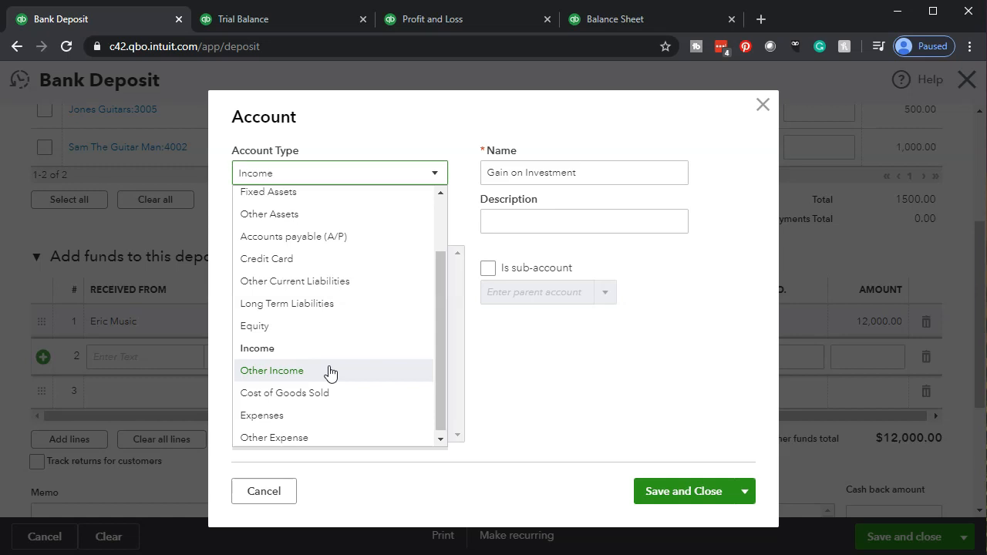
left_click(330, 371)
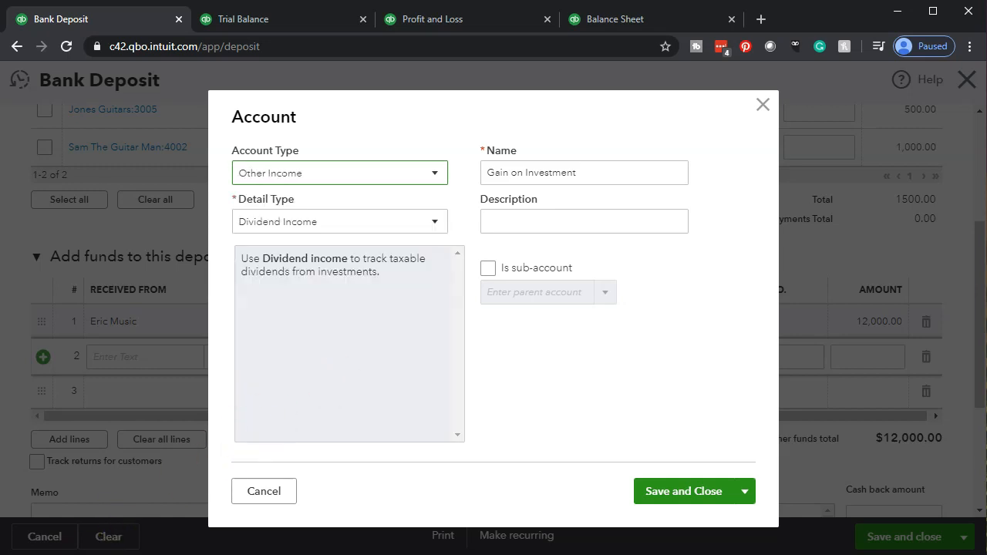
left_click(434, 223)
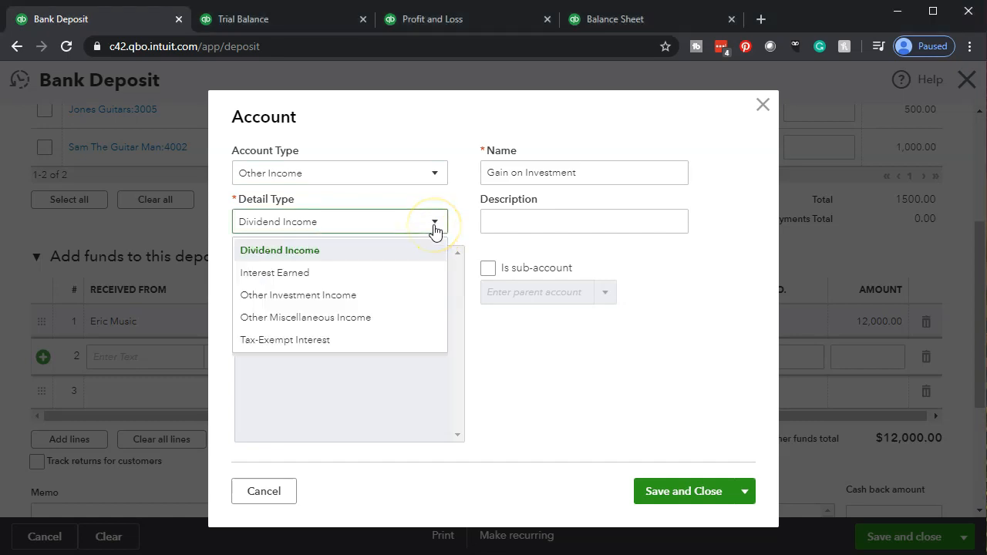
left_click(416, 295)
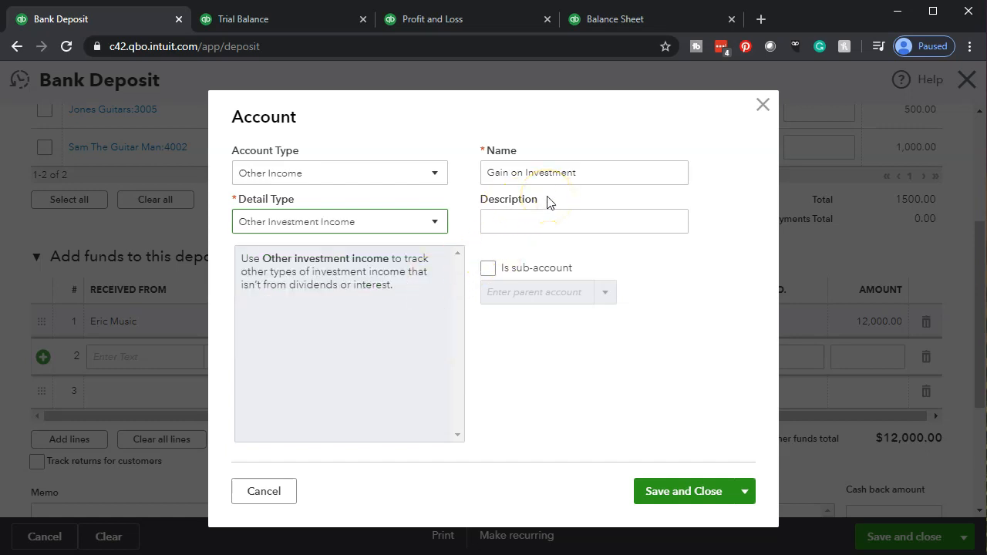
left_click(668, 492)
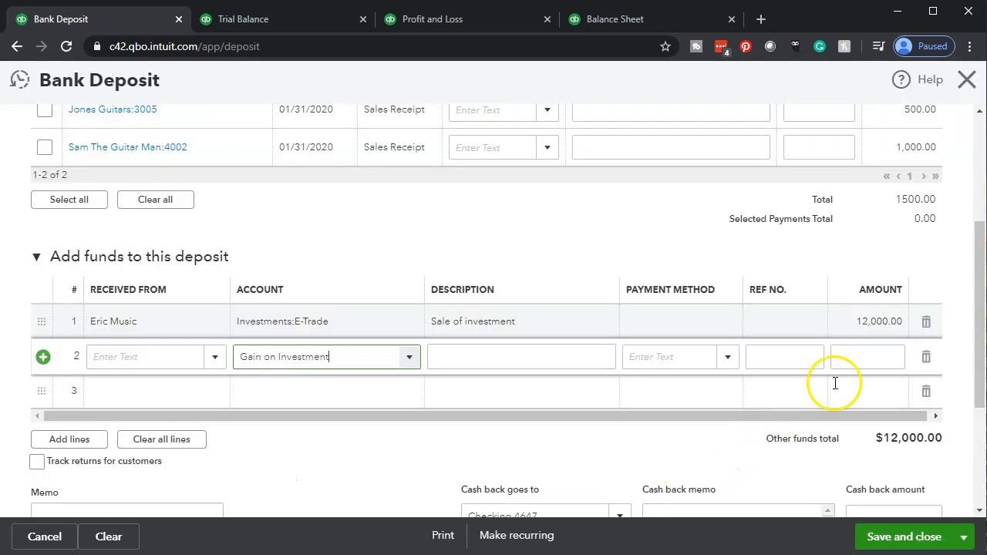
Enter "Sale of investment" as the description of the second deposit line
left_click(477, 362)
type("Sal")
key("BackSpace")
key("BackSpace")
type("ale o f")
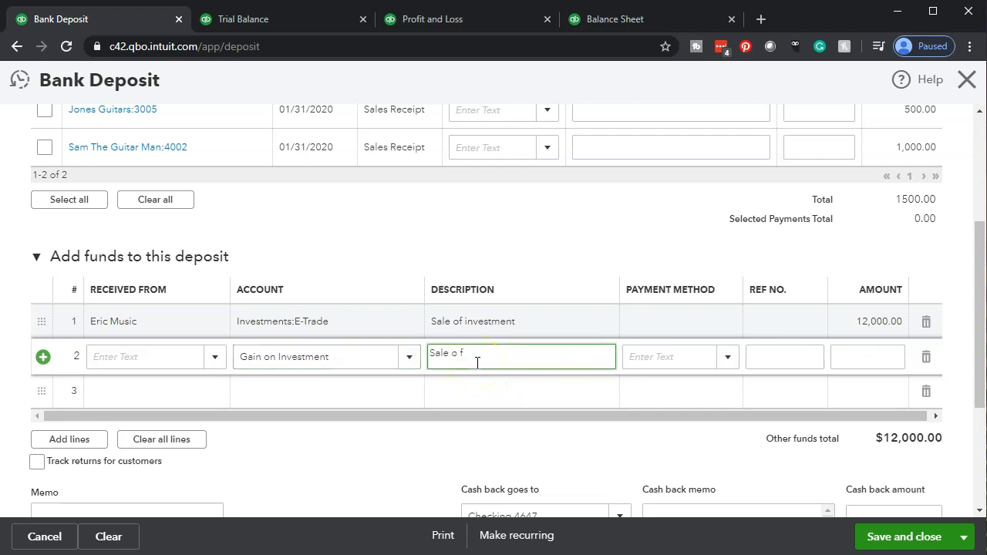
type(" investment")
Set the second deposit line's amount to 5,000.00
key("Tab")
key("Tab")
key("Tab")
type("7000")
key("Tab")
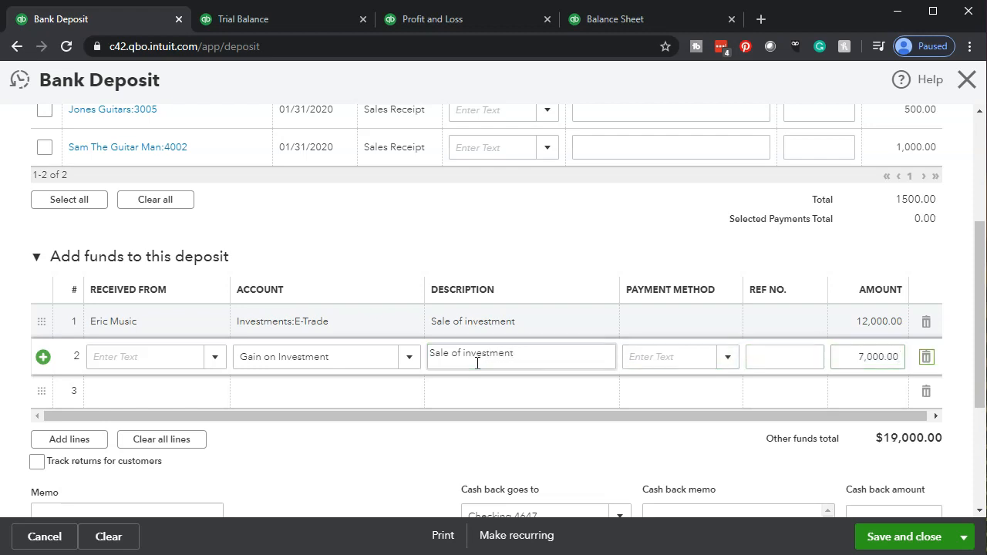
left_click(854, 356)
type("5000")
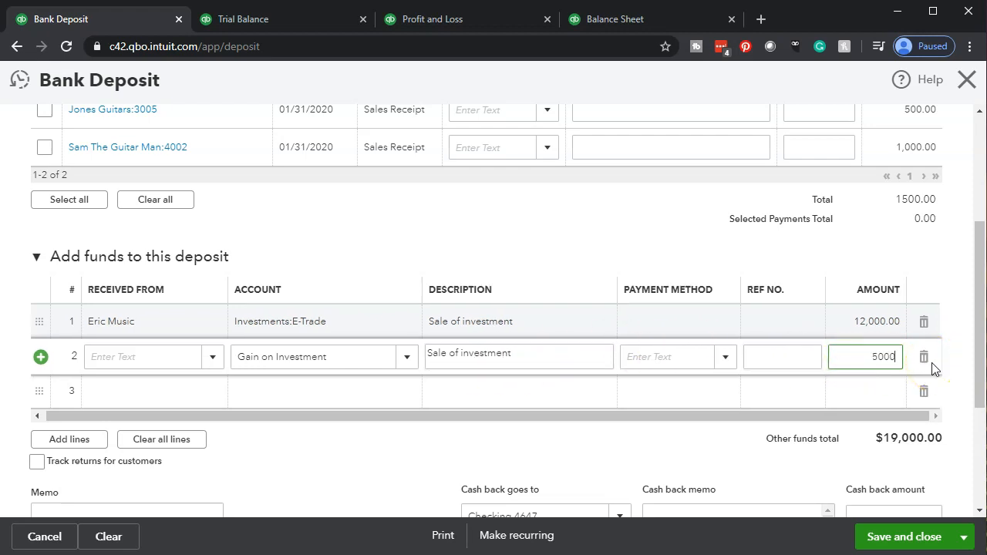
key("Tab")
Review the deposit's lines and total, then save and close the bank deposit
scroll(931, 368, "down", 2)
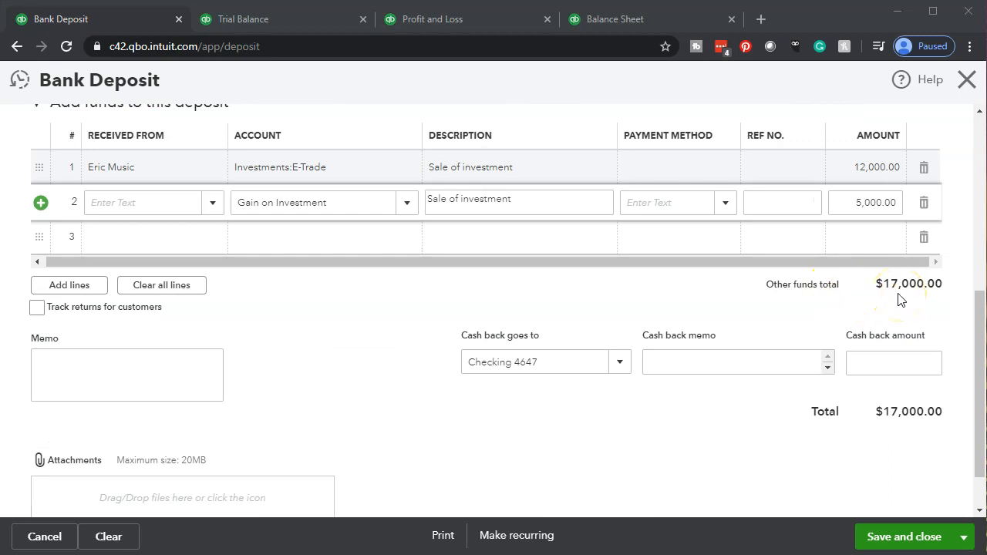
scroll(675, 351, "up", 4)
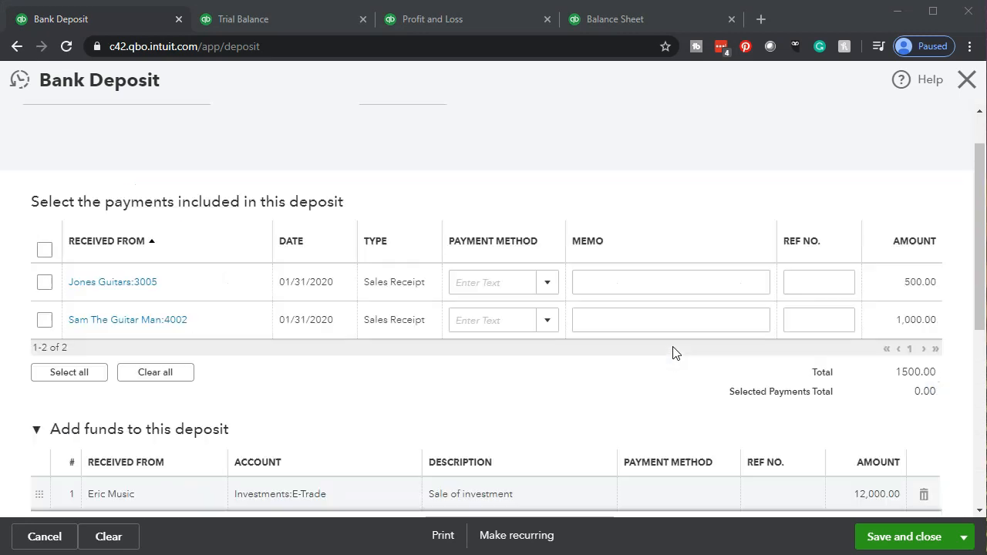
scroll(675, 350, "up", 1)
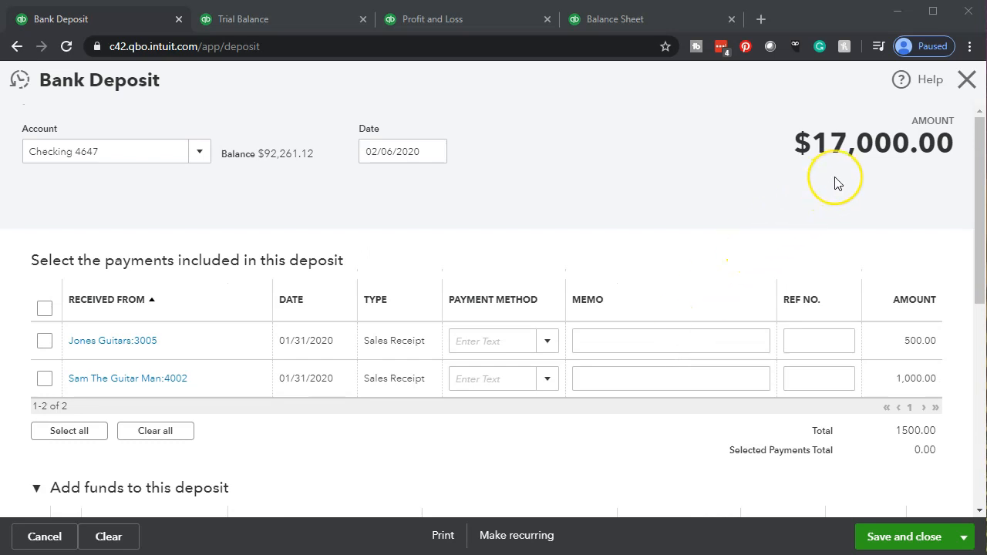
scroll(834, 183, "down", 3)
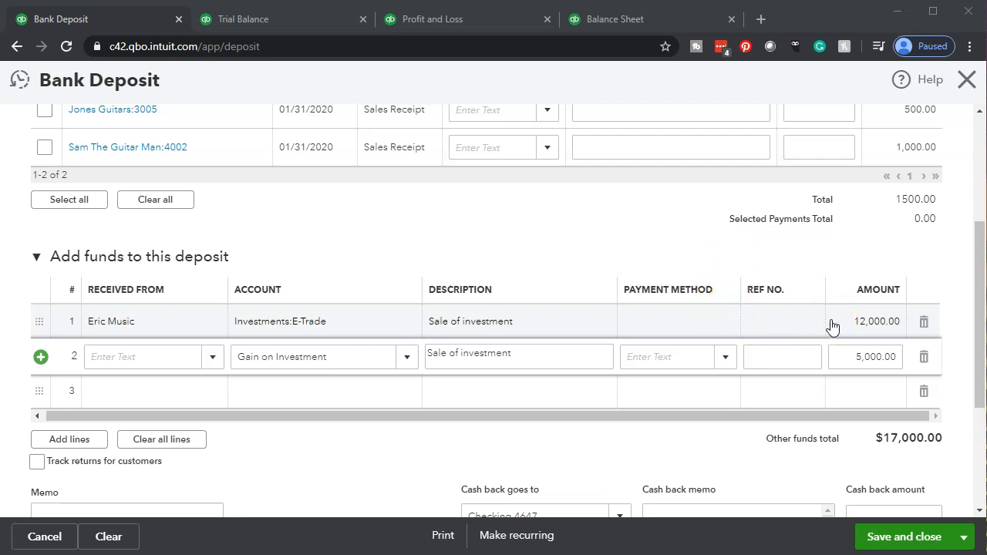
left_click(850, 365)
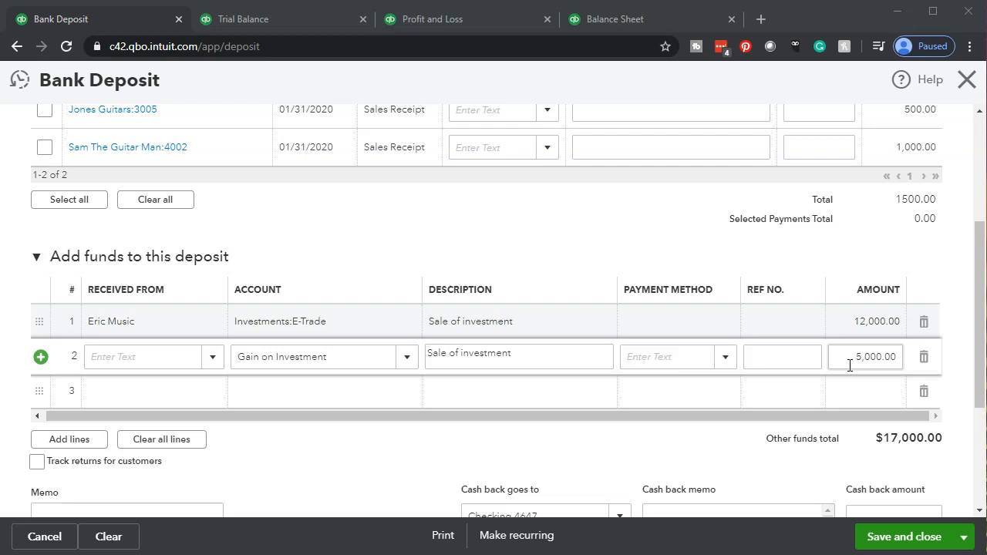
left_click(890, 536)
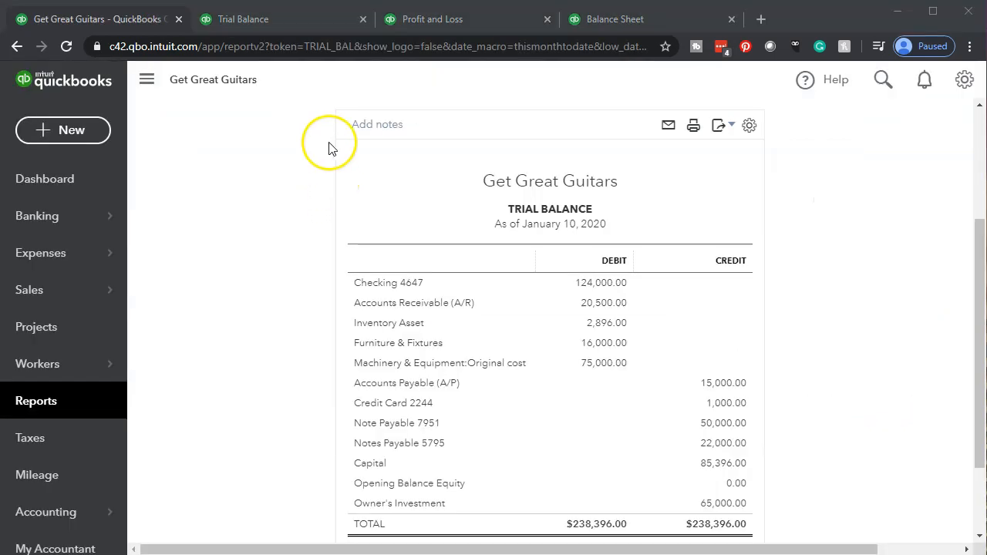
Switch to the Trial Balance, enlarge the report and open the transaction detail behind the Checking 4647 balance
left_click(286, 22)
left_click(148, 80)
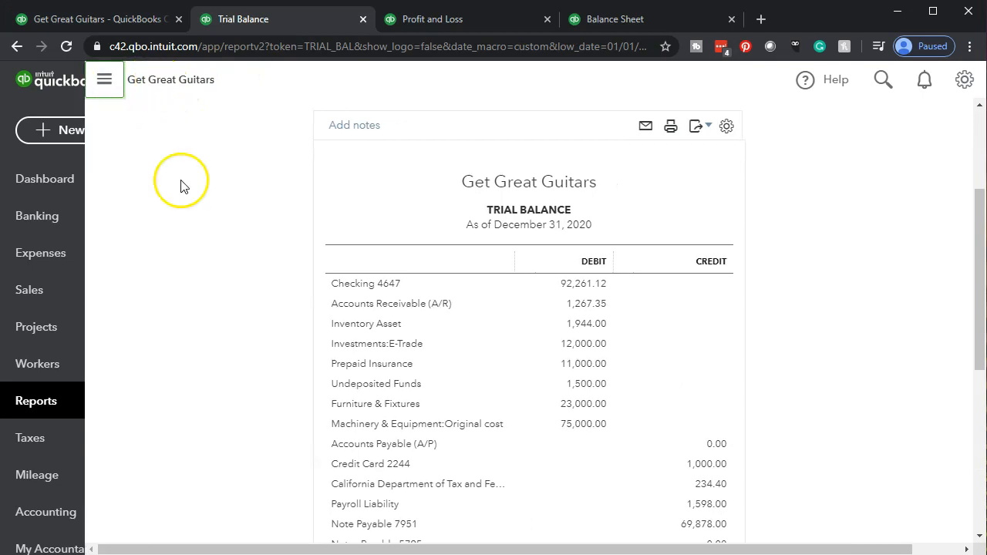
key("ctrl+plus")
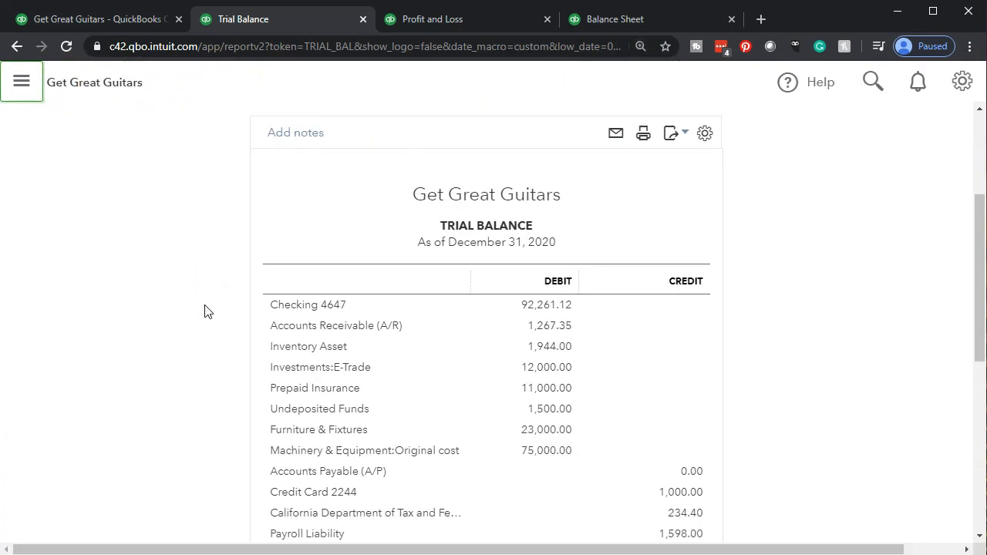
key("ctrl+plus")
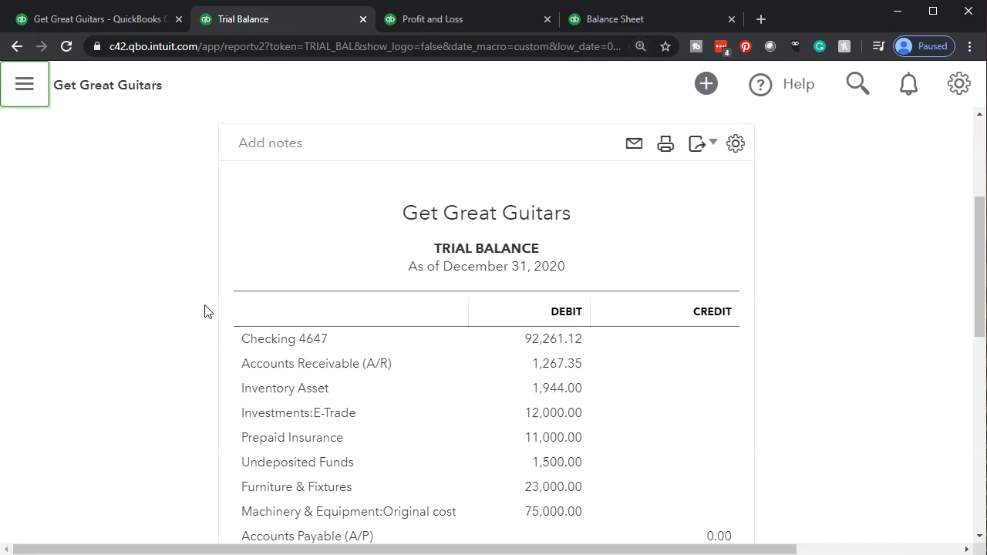
scroll(206, 311, "down", 2)
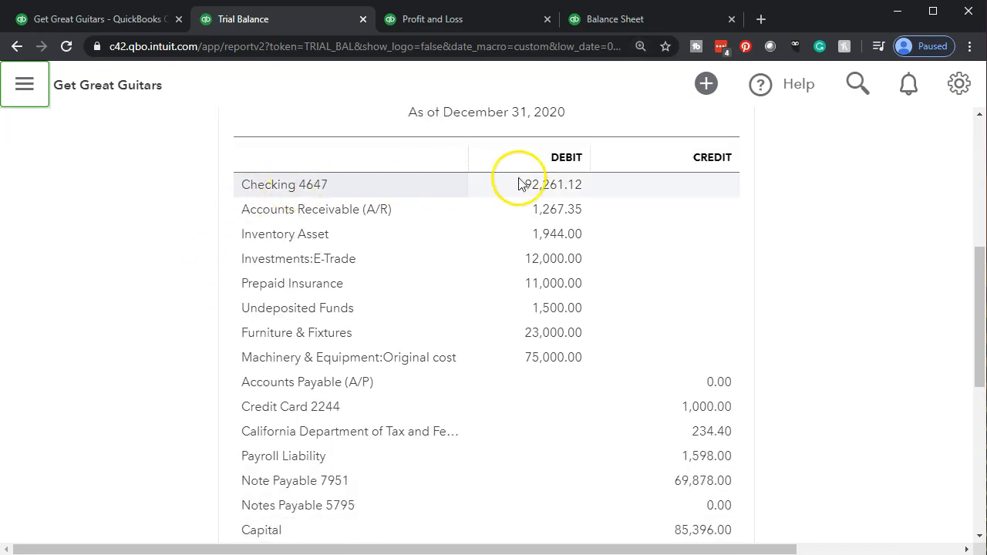
left_click(554, 185)
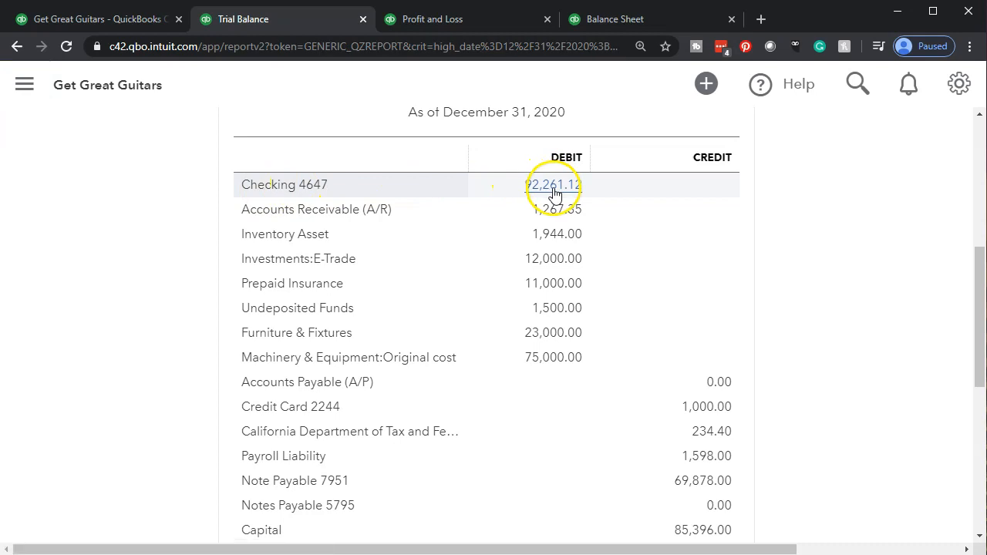
Open the 02/06/2020 deposit from the Checking 4647 transaction detail to check it, then return to the report
scroll(447, 301, "down", 4)
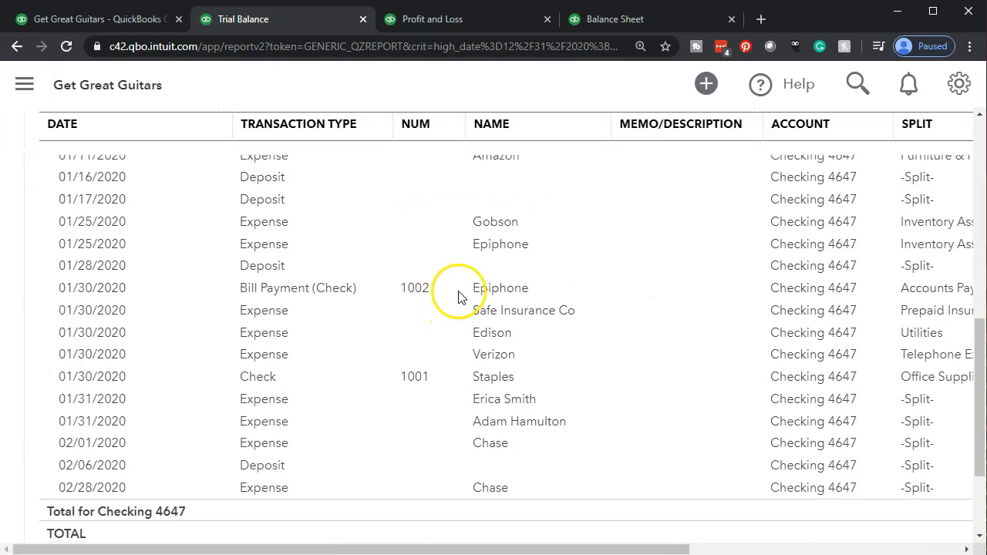
left_click(104, 470)
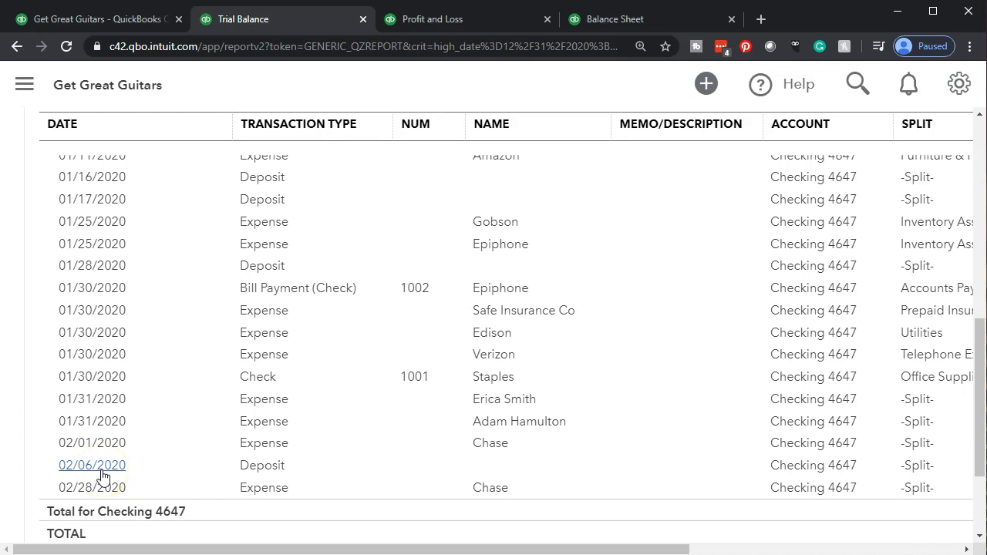
left_click(276, 549)
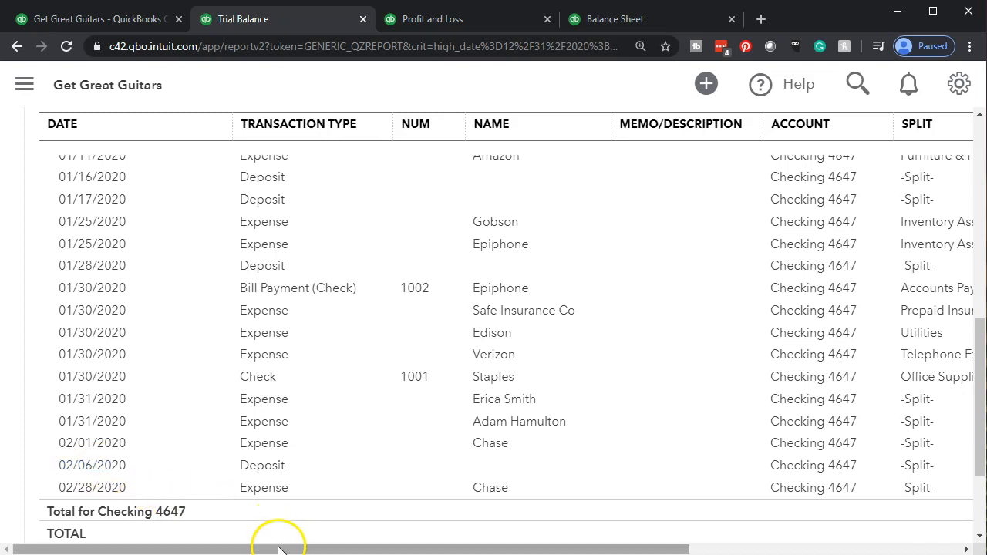
left_click_drag(276, 551, 644, 495)
left_click(674, 467)
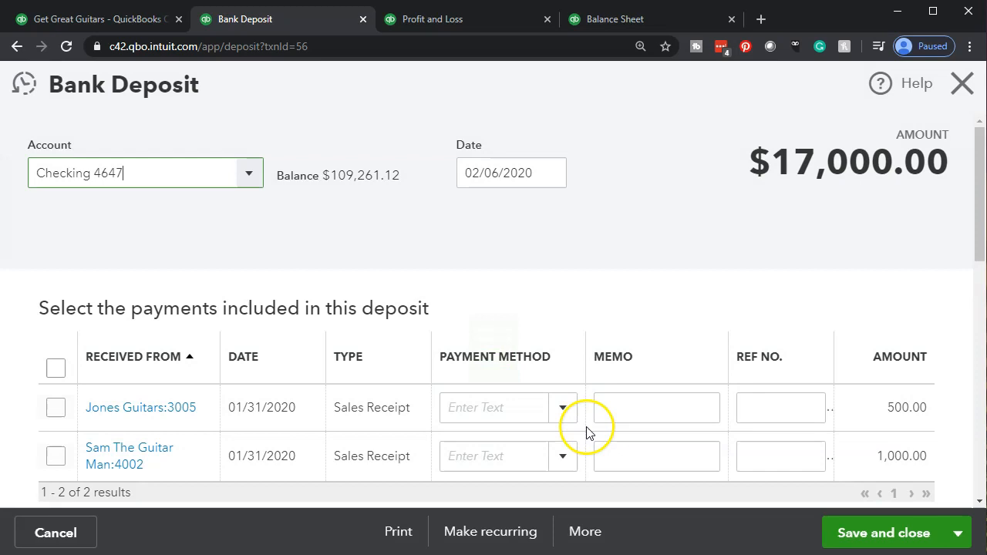
left_click(963, 84)
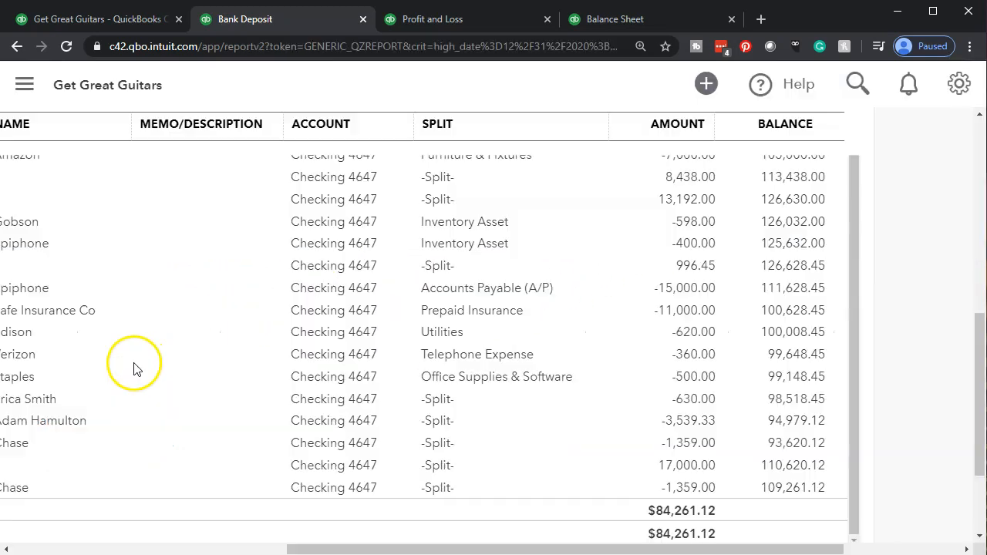
Return from the Checking 4647 transaction detail to the Trial Balance summary
scroll(116, 294, "up", 10)
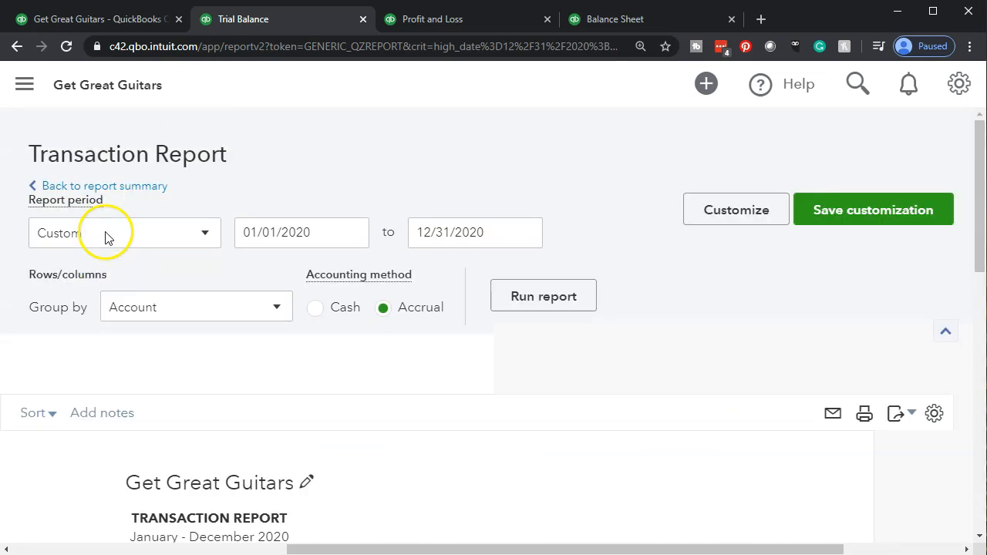
left_click(139, 187)
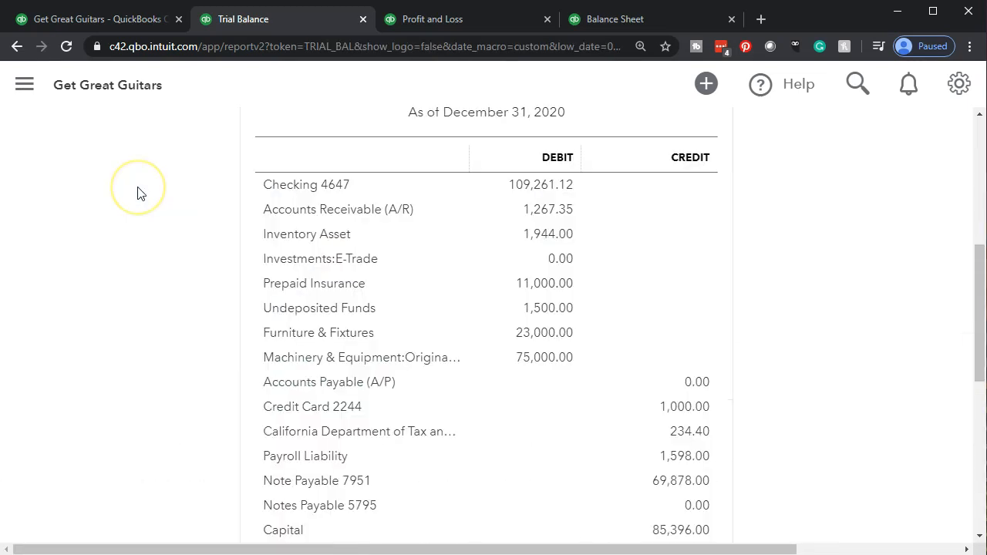
left_click(147, 272)
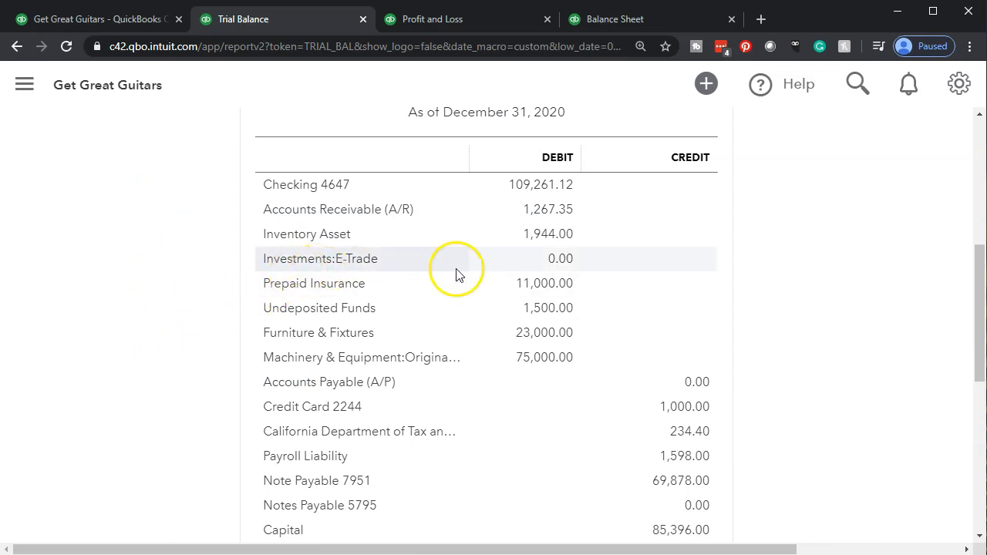
Open the transaction detail behind the Investments:E-Trade balance, review its amount and balance columns, and return to the Trial Balance
left_click(559, 260)
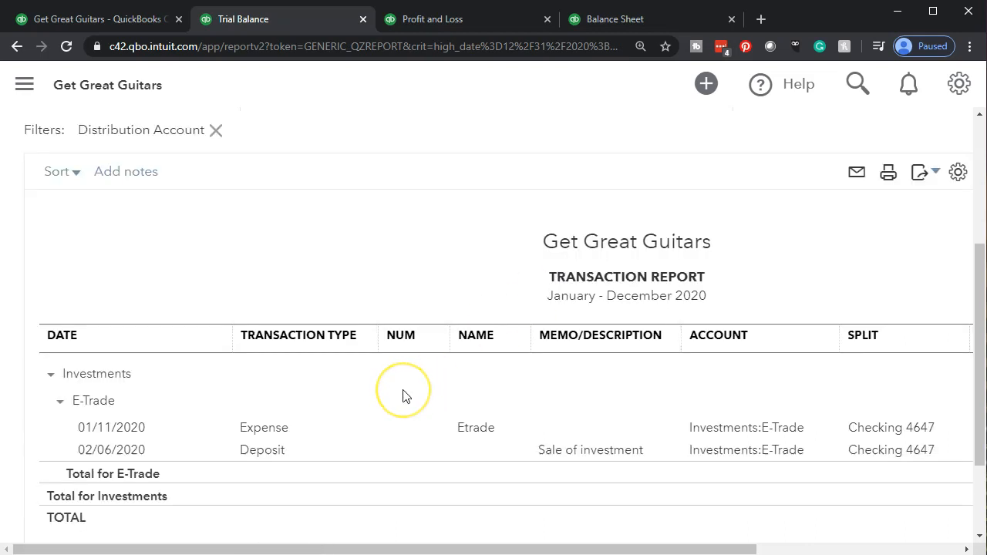
left_click_drag(348, 550, 562, 550)
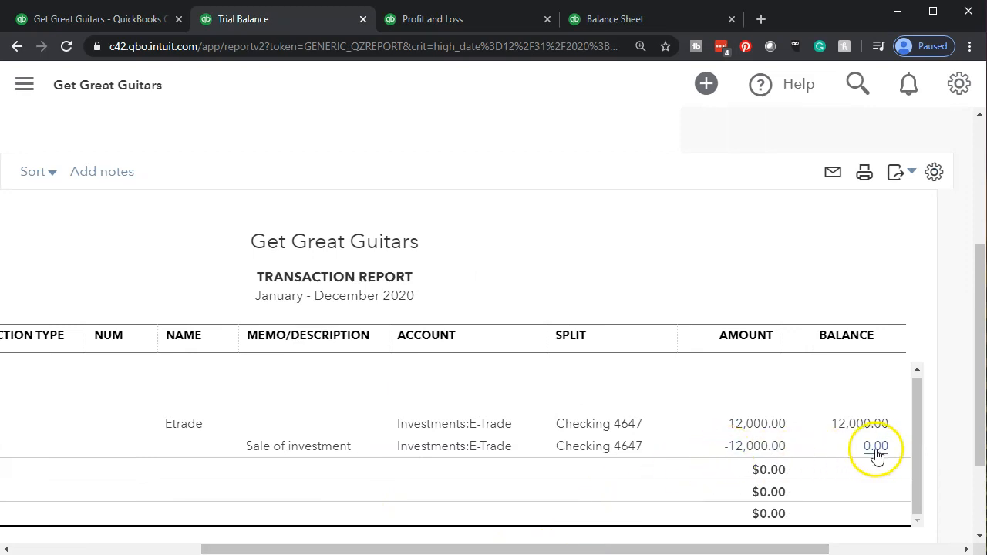
left_click_drag(760, 548, 194, 463)
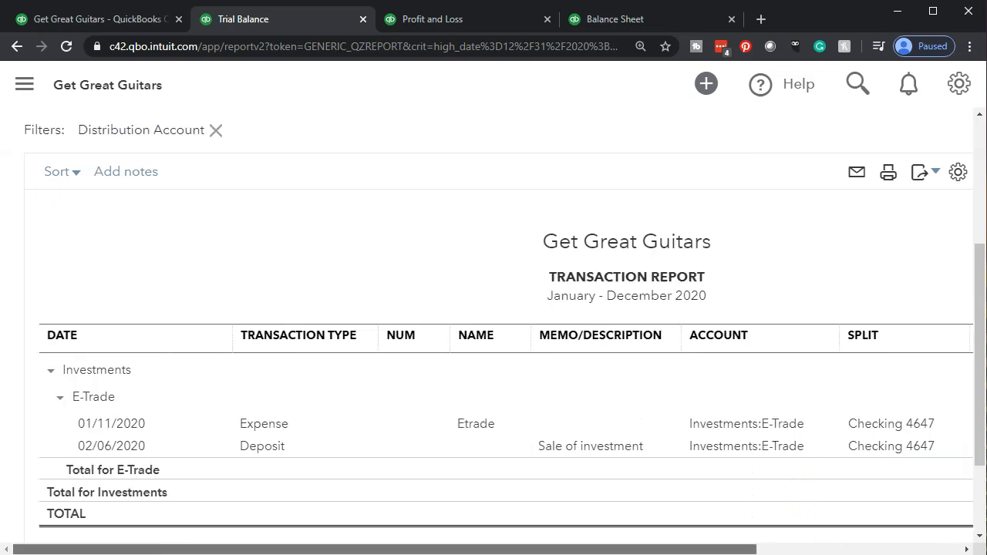
scroll(149, 282, "up", 3)
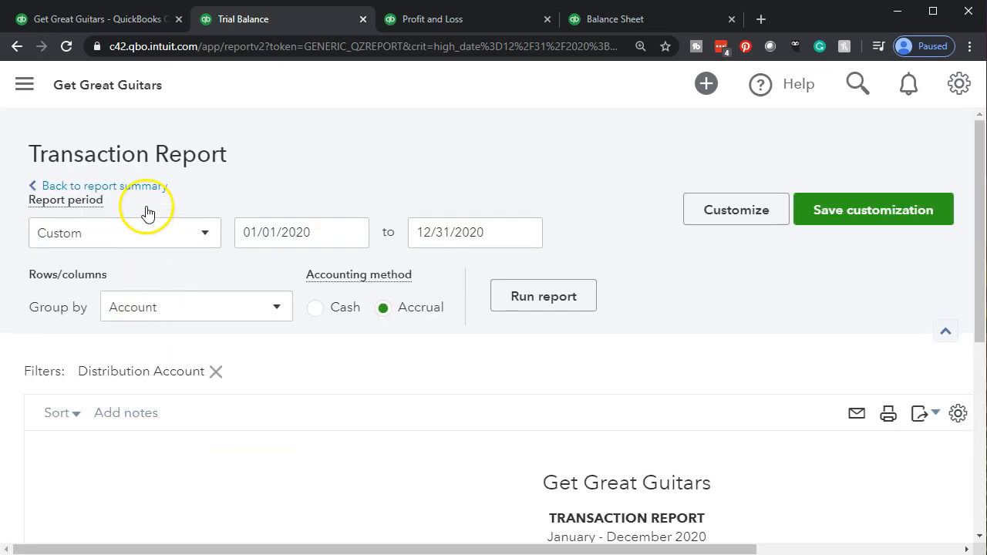
left_click(141, 188)
scroll(287, 270, "down", 8)
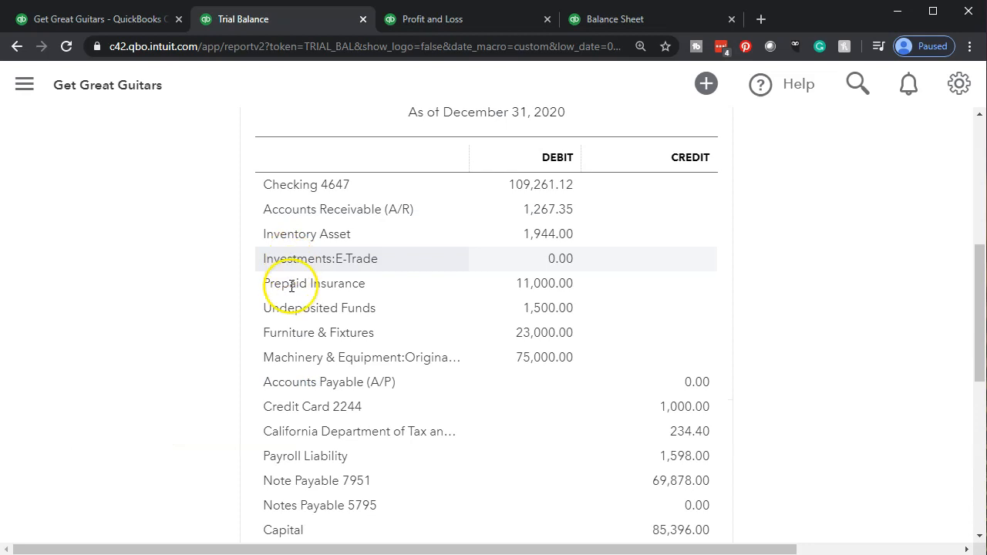
Open the transaction detail behind the Gain on Investment balance to check the deposit, then return to the Trial Balance
scroll(291, 285, "down", 3)
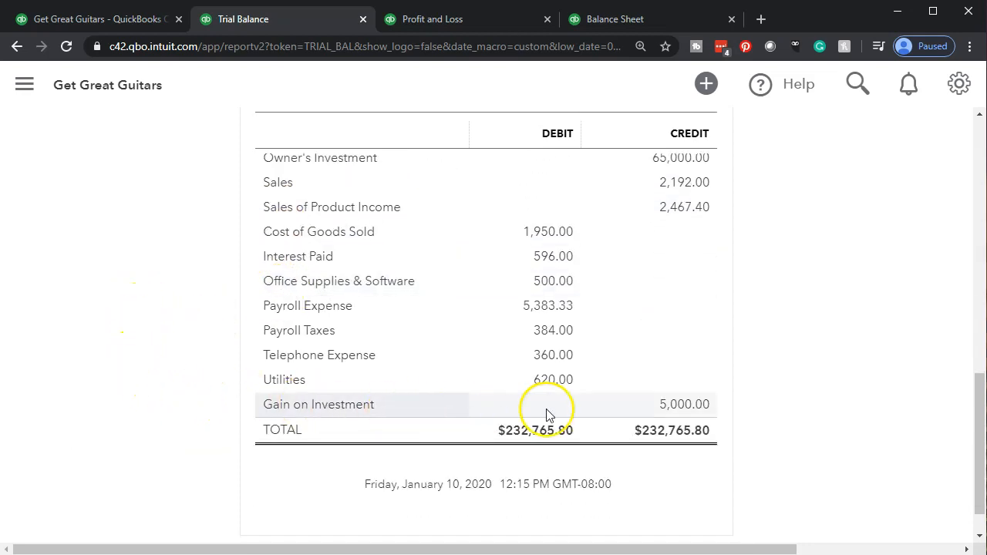
left_click(674, 409)
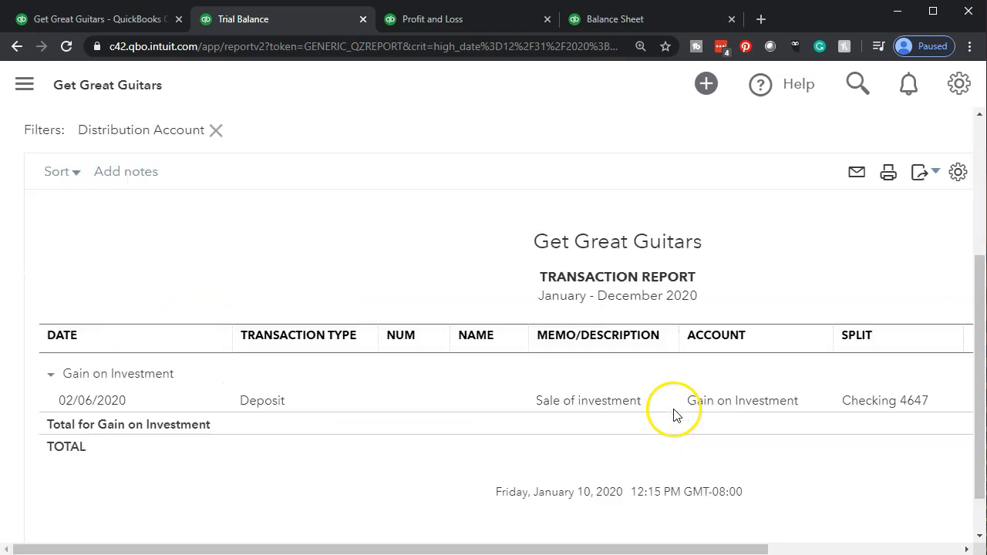
left_click_drag(768, 534, 414, 539)
scroll(193, 408, "up", 3)
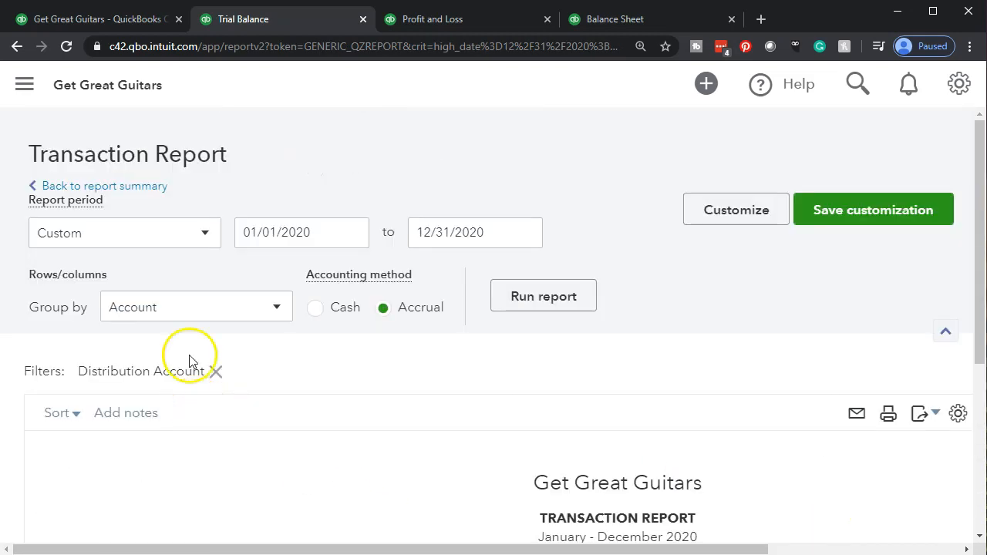
left_click(150, 193)
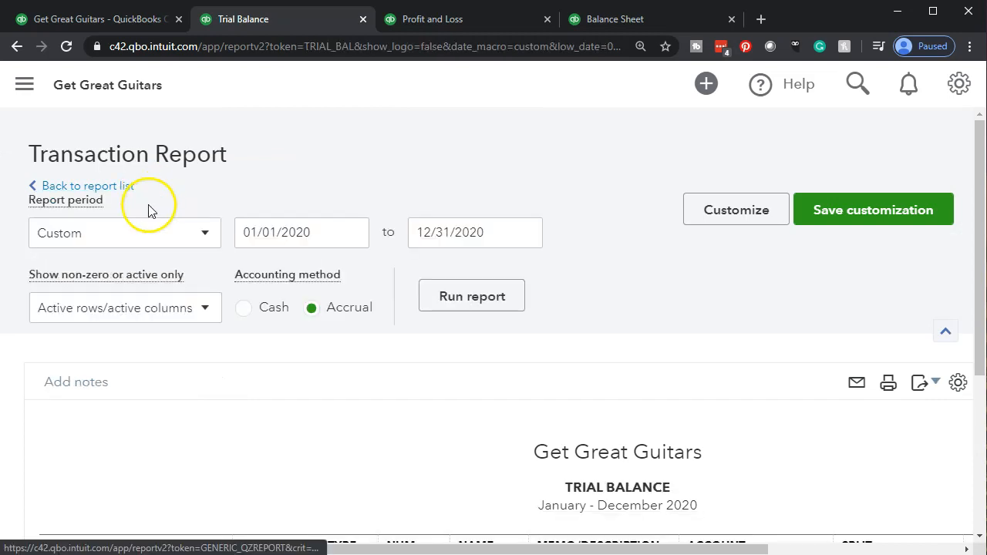
scroll(169, 247, "up", 10)
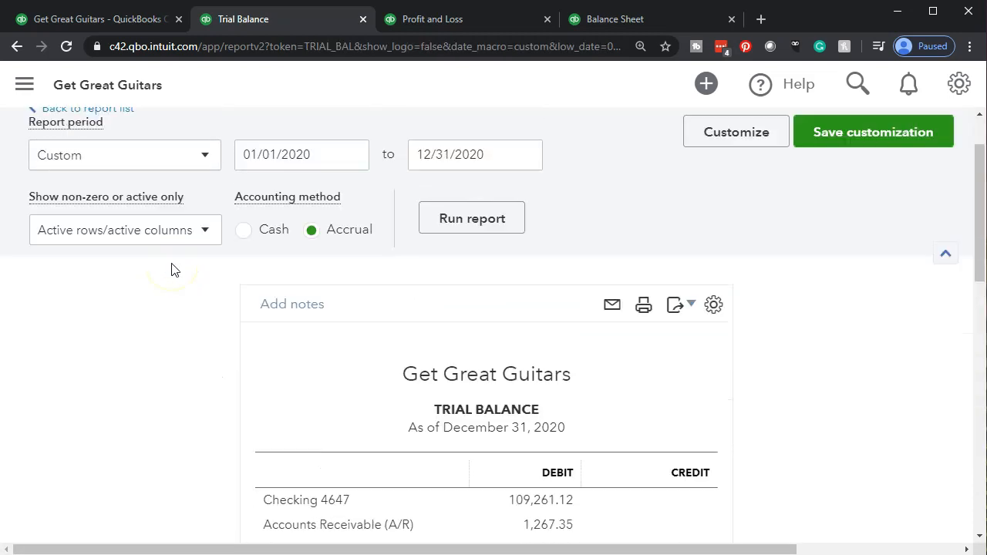
Switch to the Balance Sheet, reload the report and check its Checking 4647 and E-Trade investment lines
left_click(621, 19)
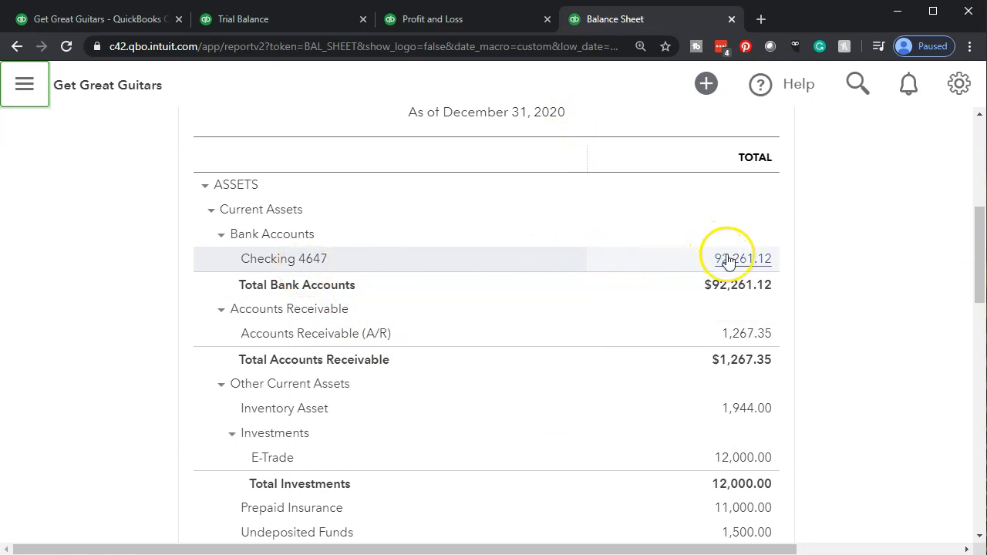
scroll(362, 332, "down", 3)
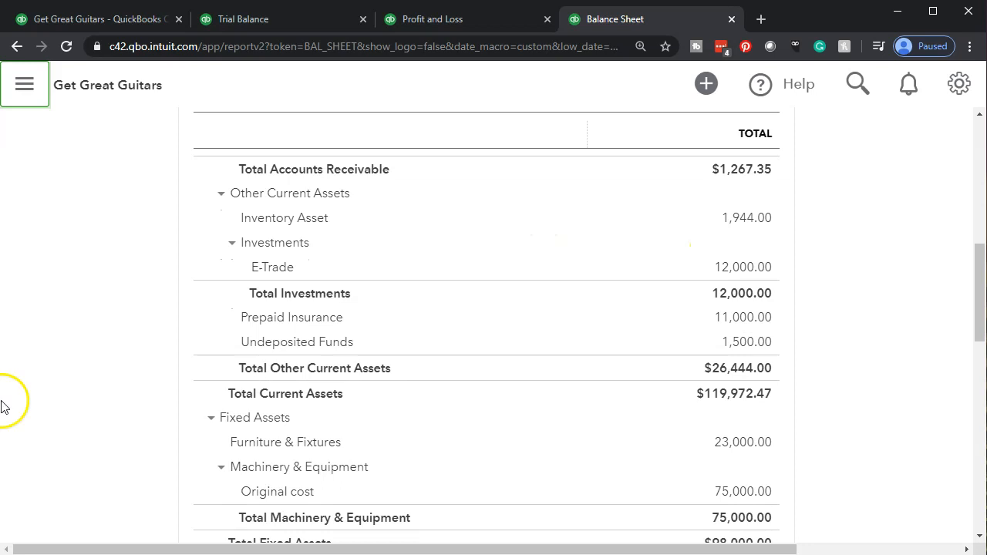
left_click(251, 49)
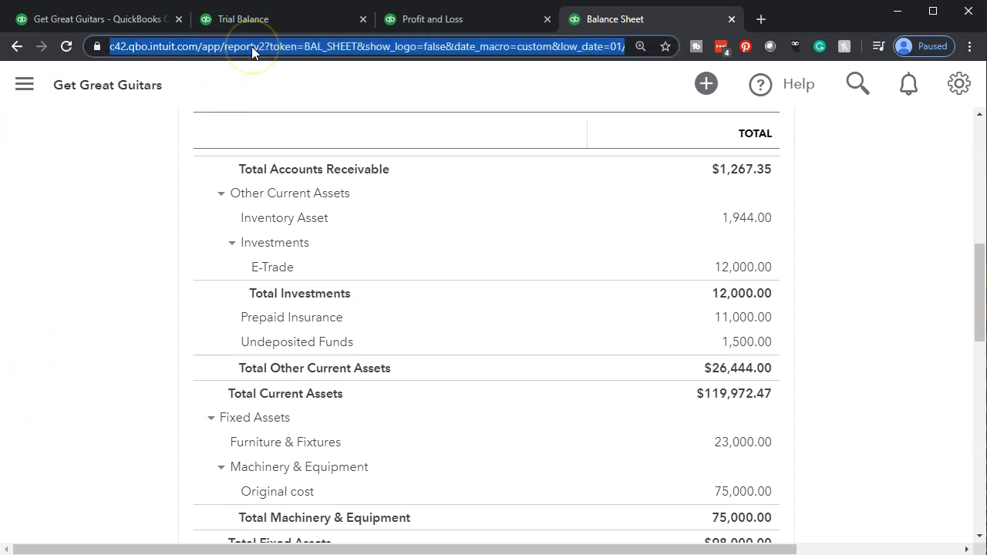
key("Return")
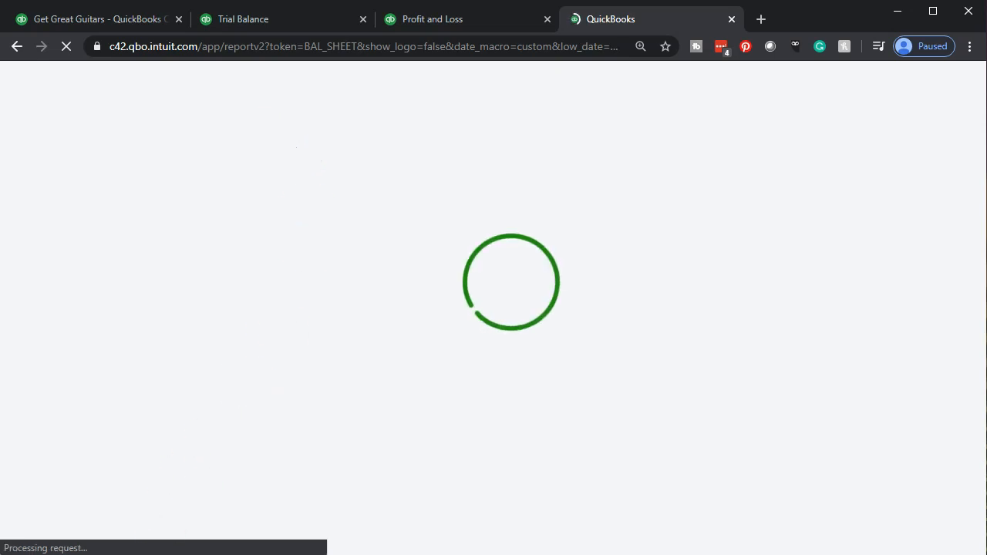
scroll(51, 369, "down", 1)
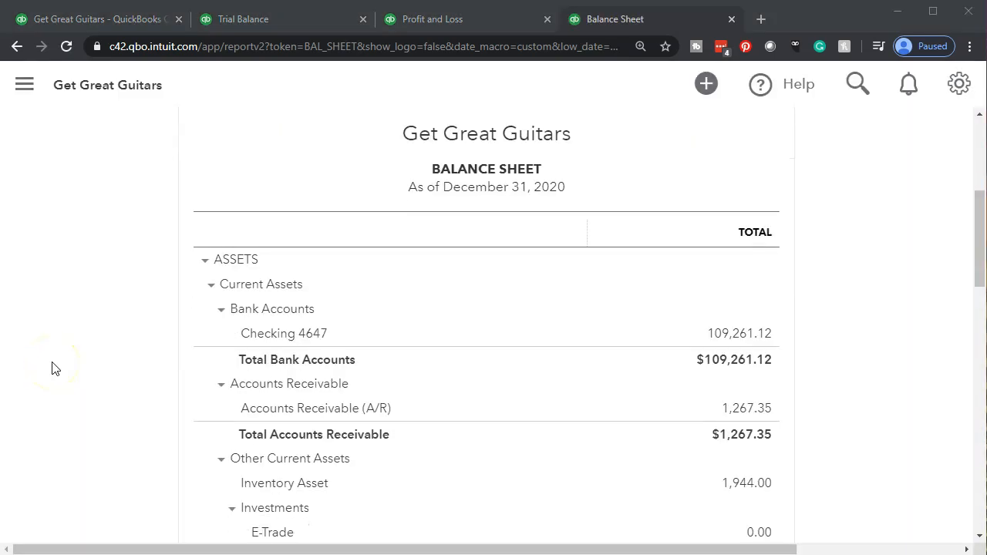
scroll(51, 368, "down", 1)
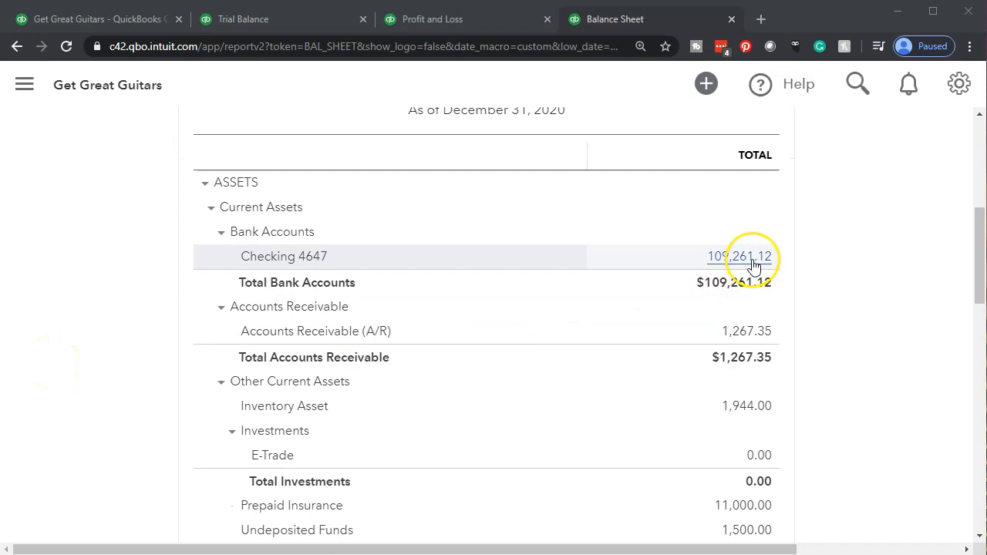
scroll(754, 263, "down", 2)
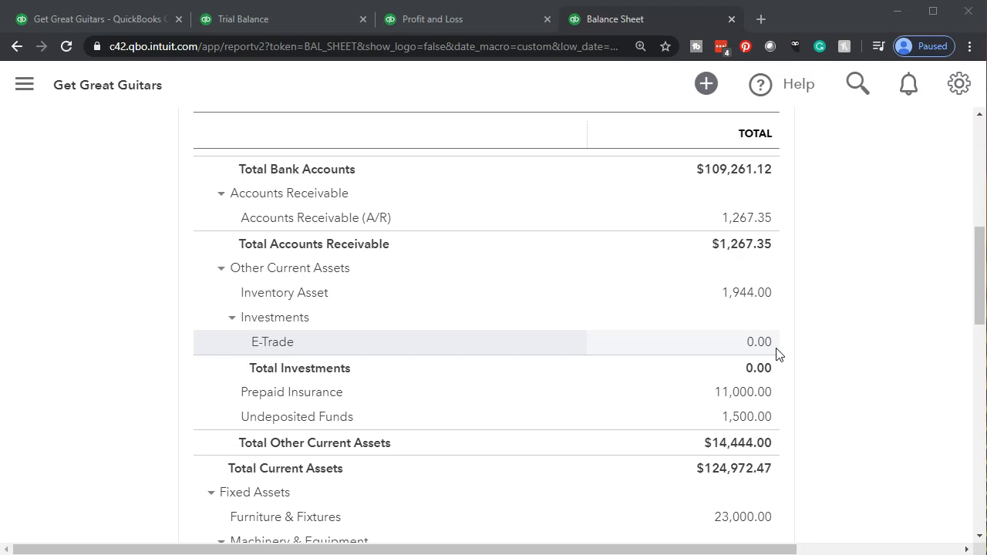
scroll(777, 354, "down", 1)
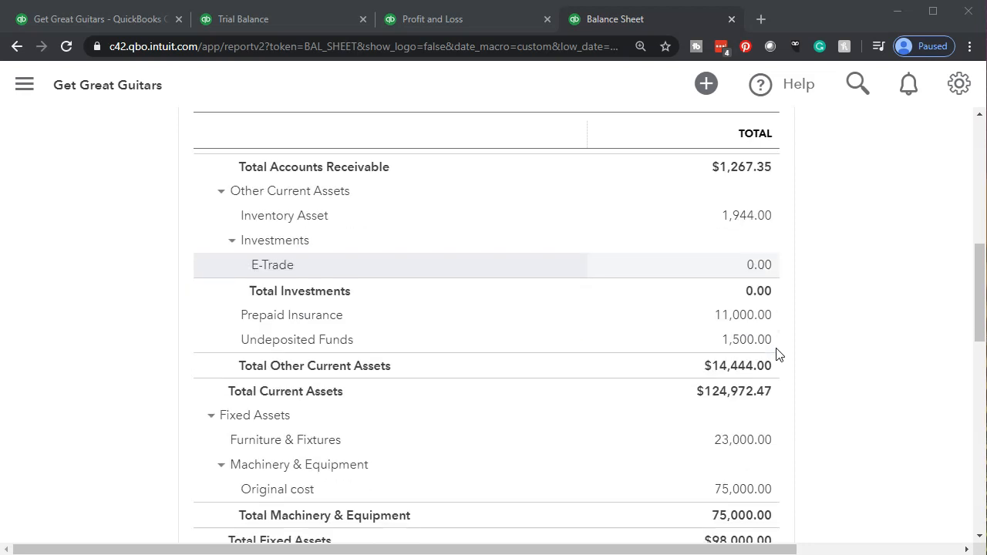
Switch to the Profit and Loss report, hide the navigation sidebar and examine net operating income, Gain on Investment and net income
left_click(464, 21)
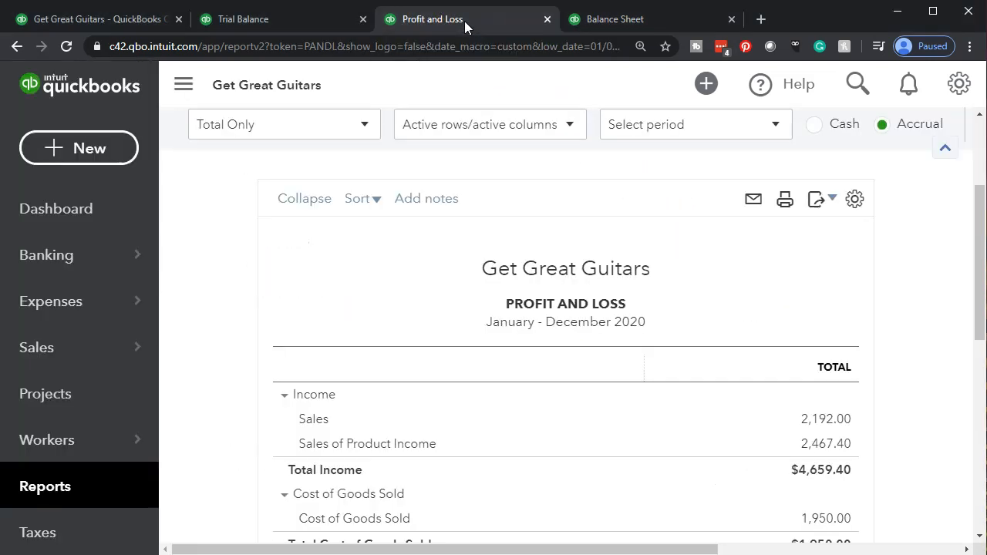
scroll(222, 401, "down", 1)
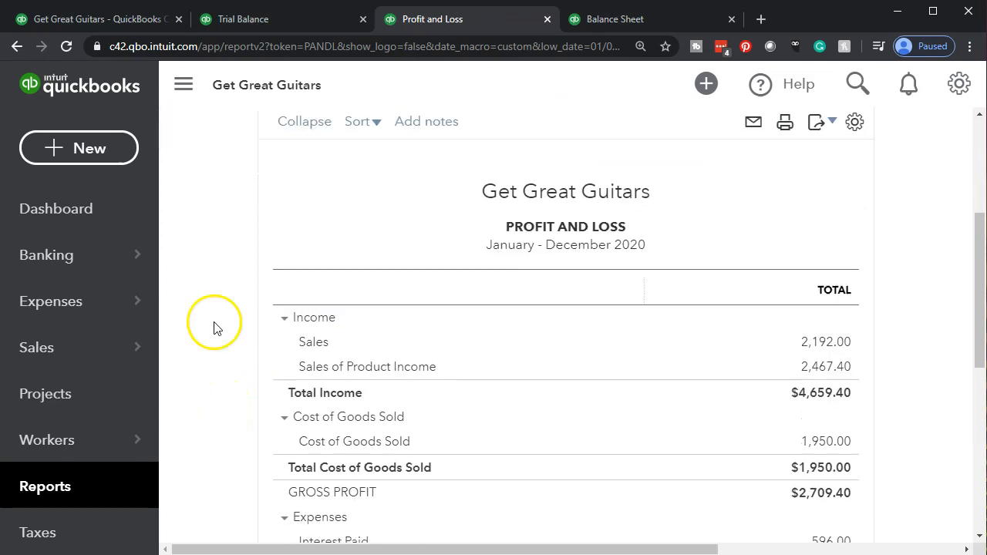
left_click(183, 85)
scroll(174, 335, "down", 3)
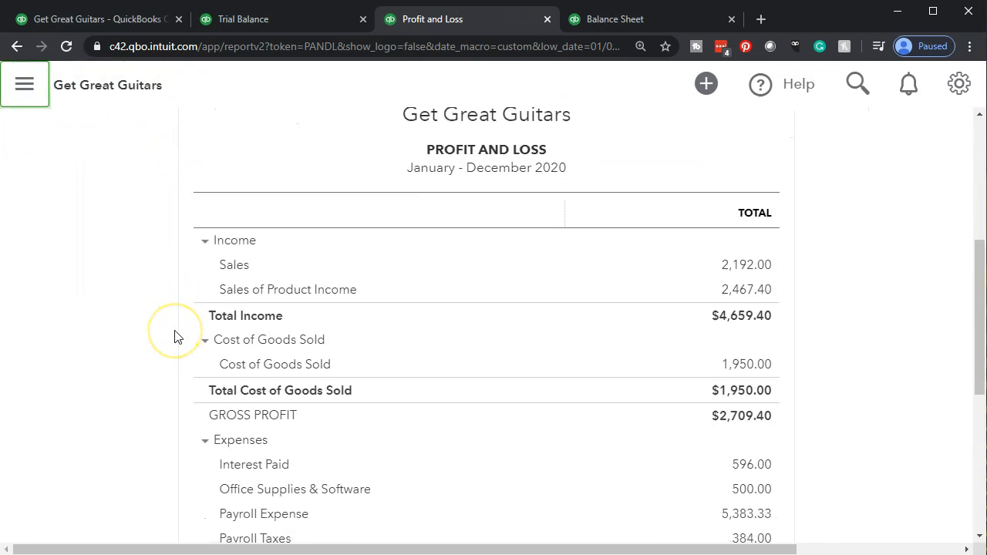
scroll(174, 336, "down", 2)
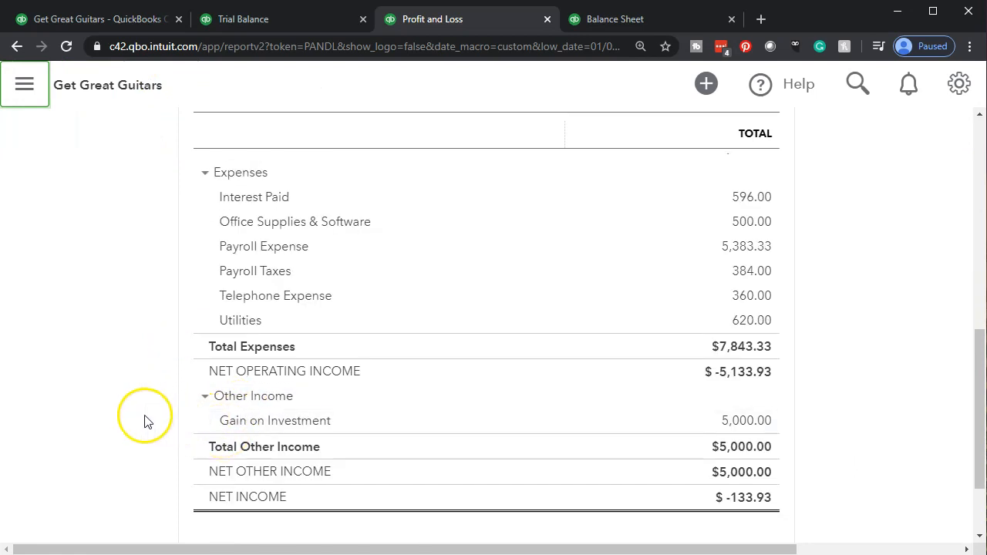
scroll(145, 421, "up", 3)
scroll(145, 421, "up", 1)
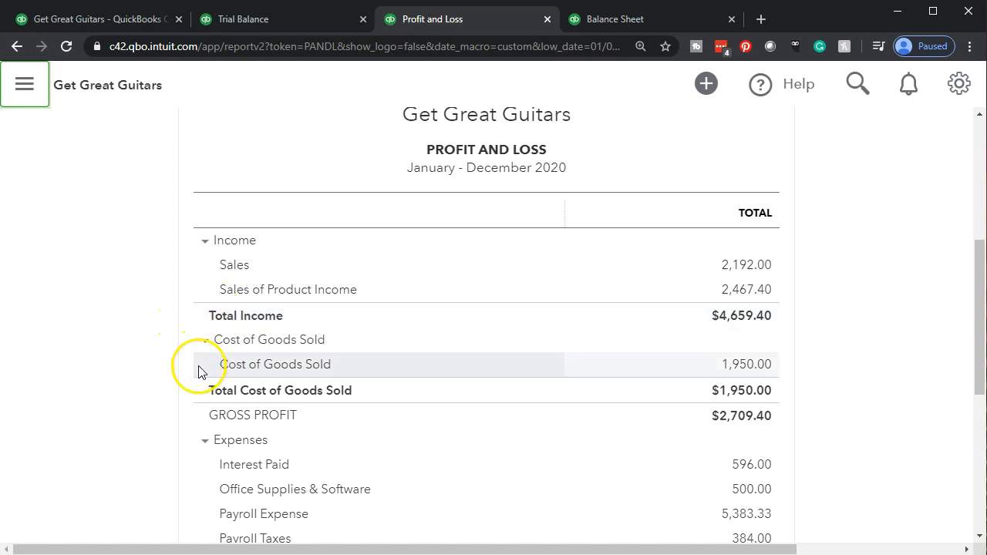
scroll(177, 415, "down", 3)
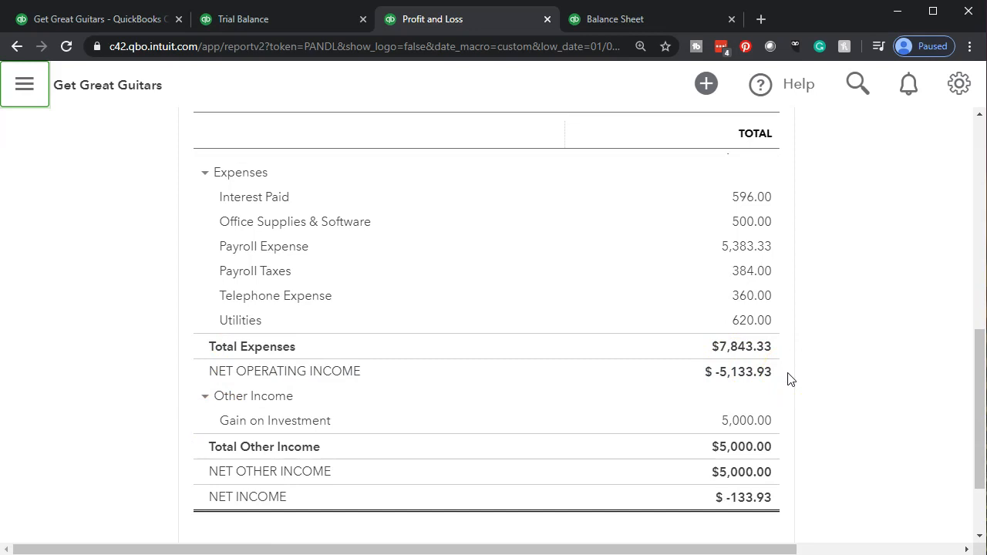
left_click(780, 423)
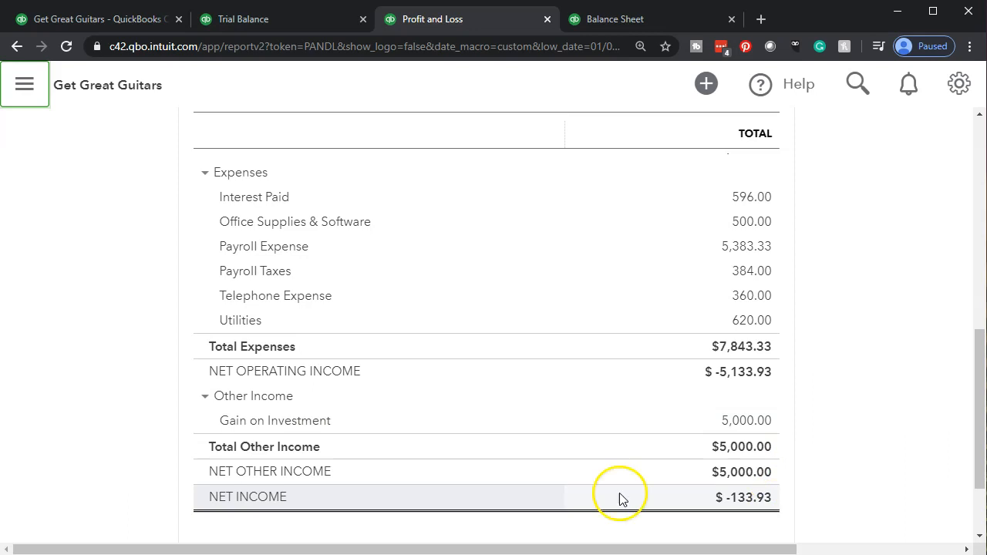
Set the Profit and Loss report period to 02/01/2020 through 02/29/2020 and rerun the report
scroll(300, 439, "up", 5)
scroll(300, 438, "up", 3)
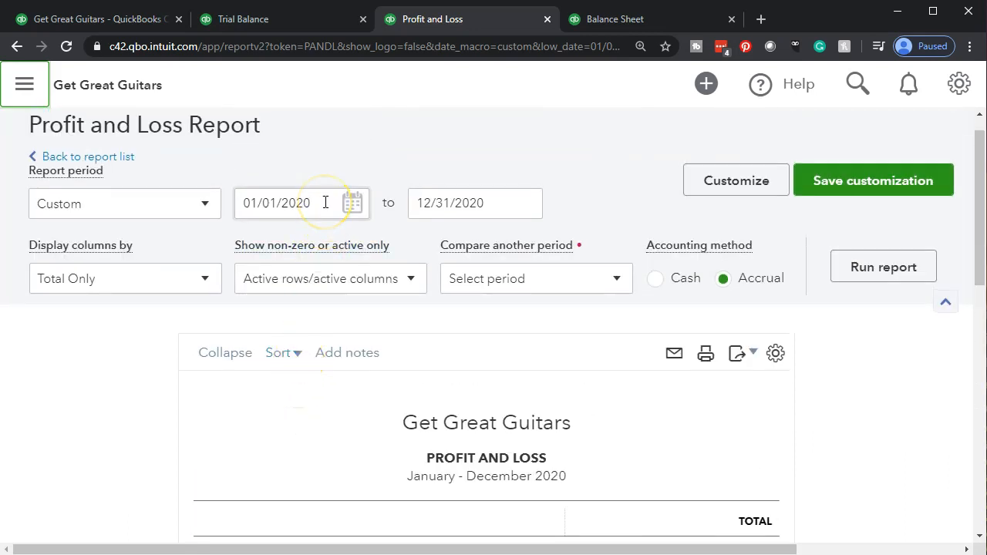
left_click_drag(325, 202, 168, 198)
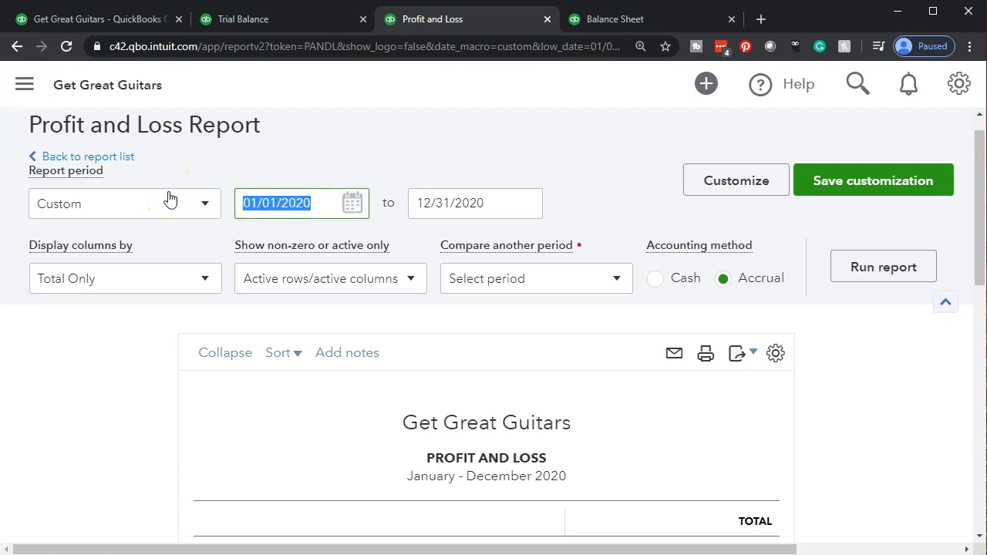
type("02/01/")
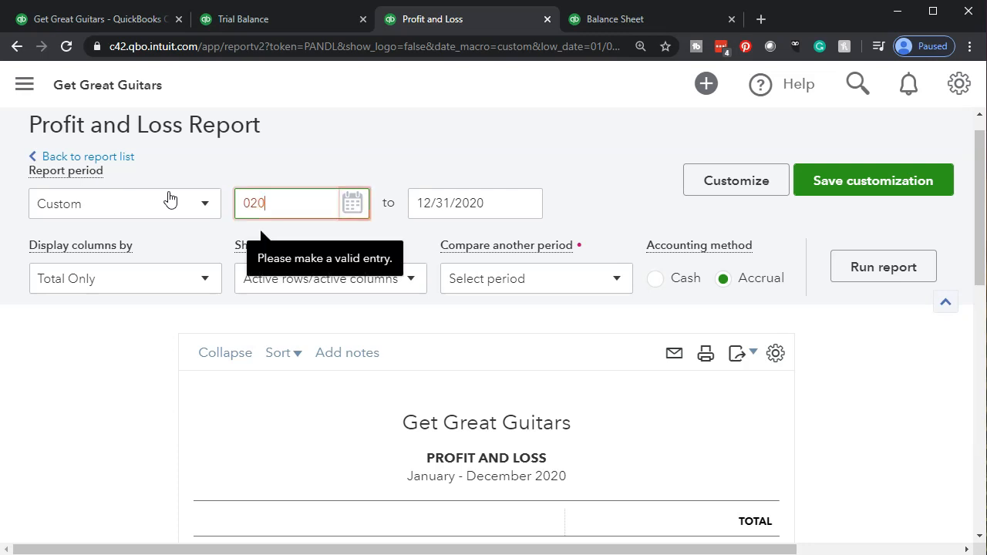
type("20")
key("Tab")
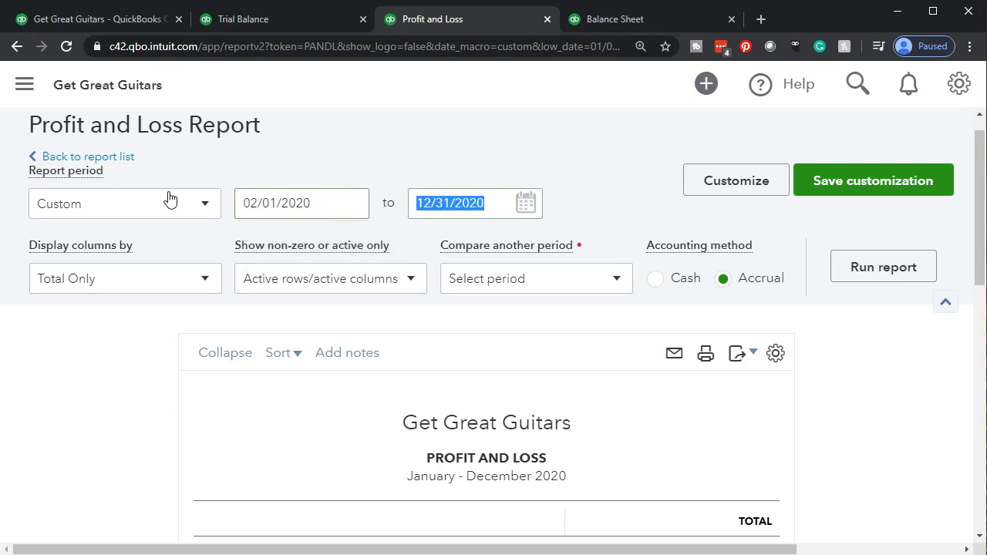
type("02")
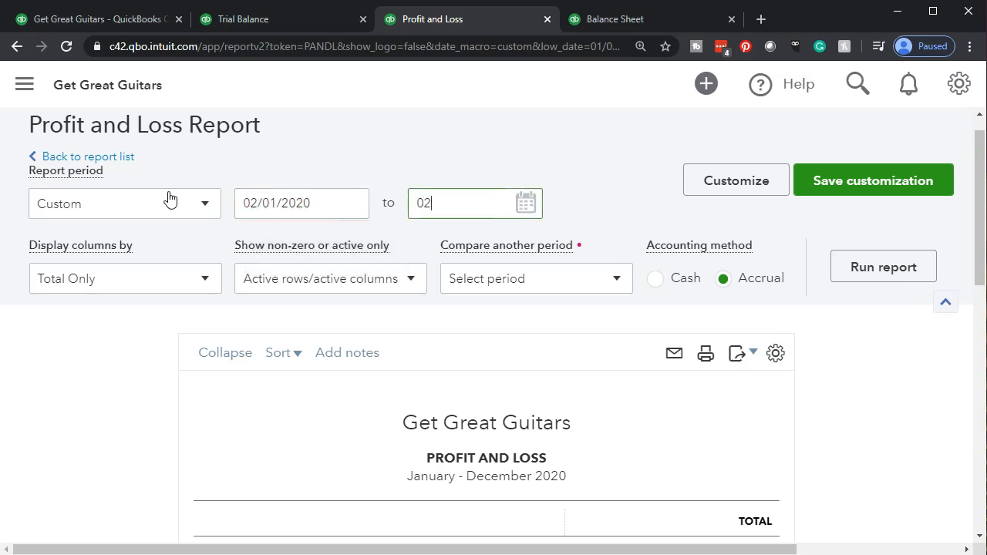
type("/29/20")
key("Tab")
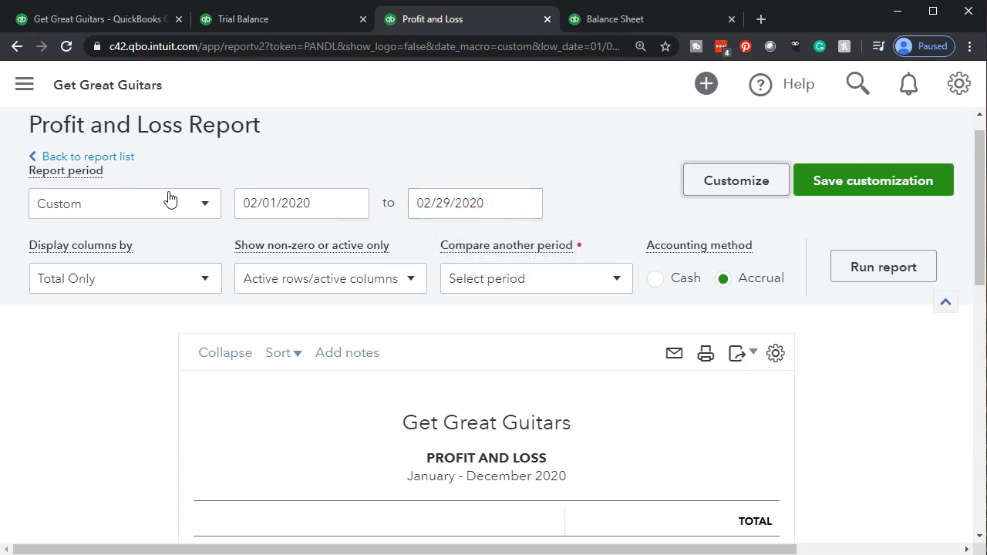
left_click(847, 266)
scroll(445, 412, "down", 3)
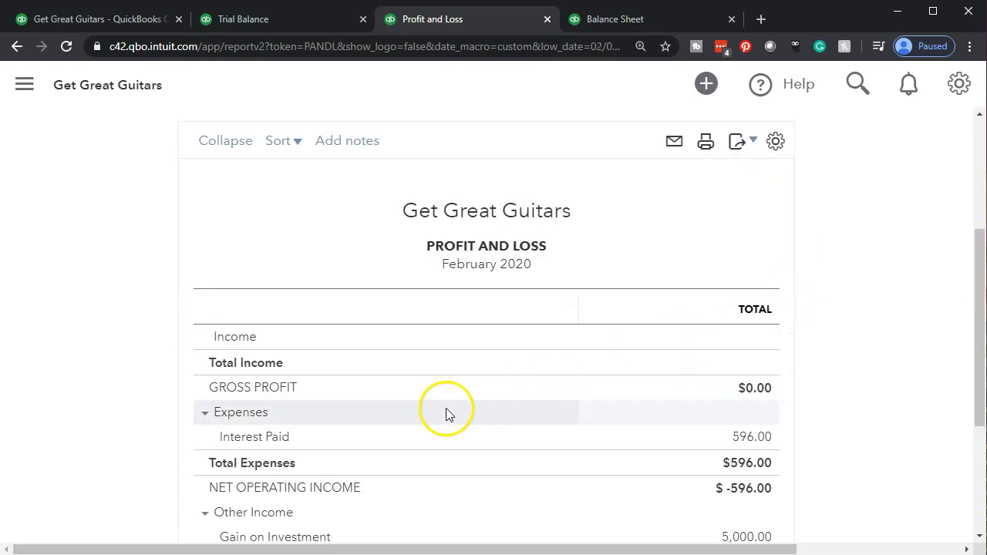
Examine the February 2020 Profit and Loss from its period settings through gross profit, Interest Paid, Gain on Investment and net income
scroll(158, 399, "up", 1)
scroll(158, 400, "up", 2)
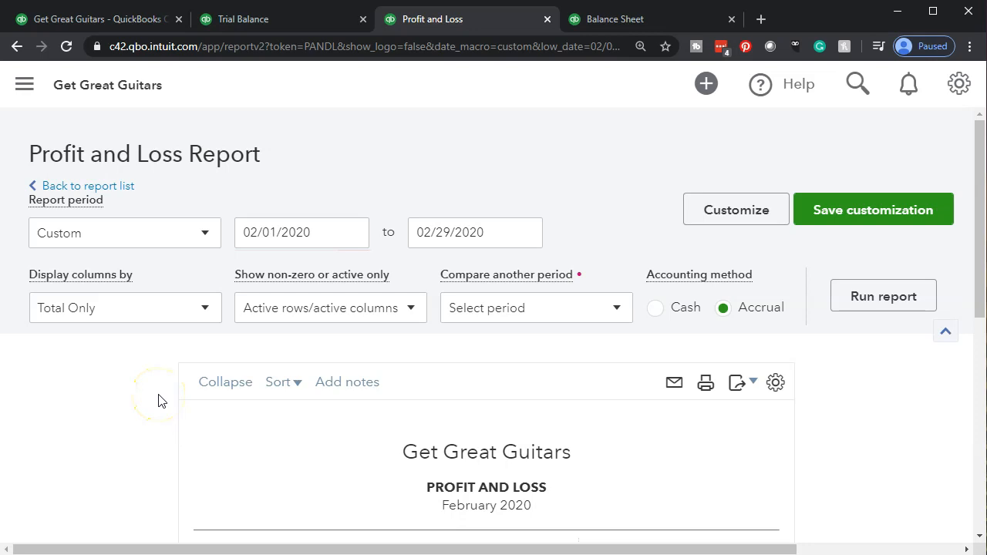
scroll(158, 399, "down", 2)
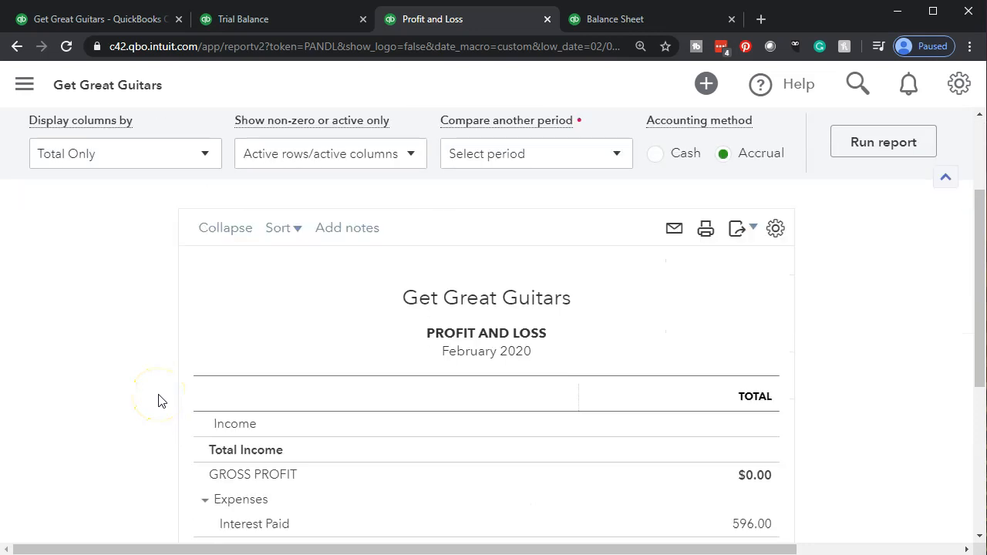
scroll(118, 426, "down", 2)
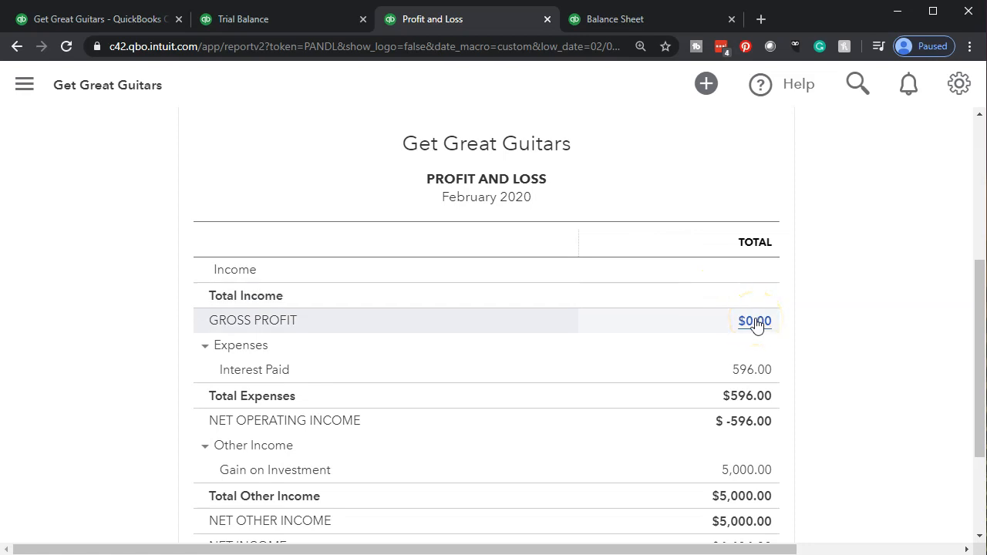
scroll(765, 381, "down", 1)
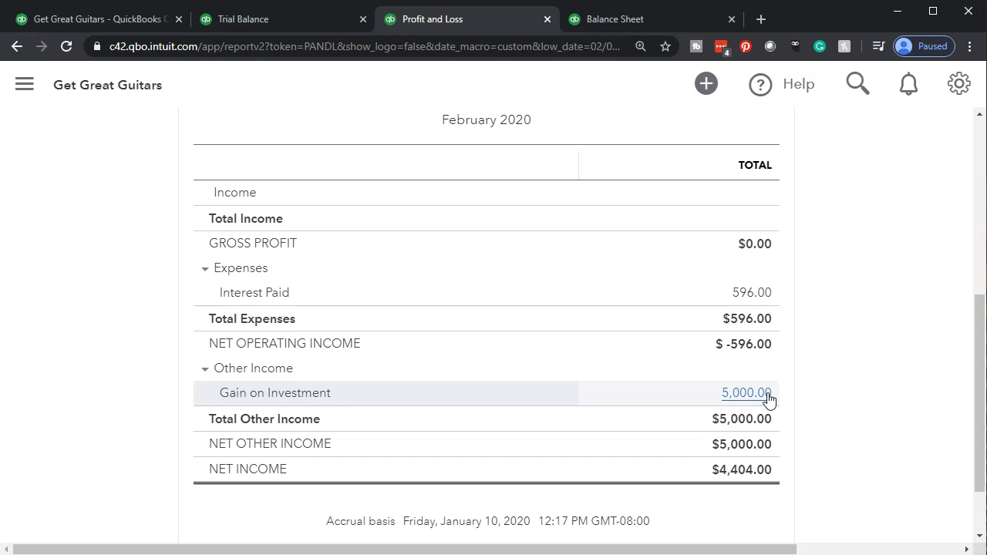
left_click(817, 424)
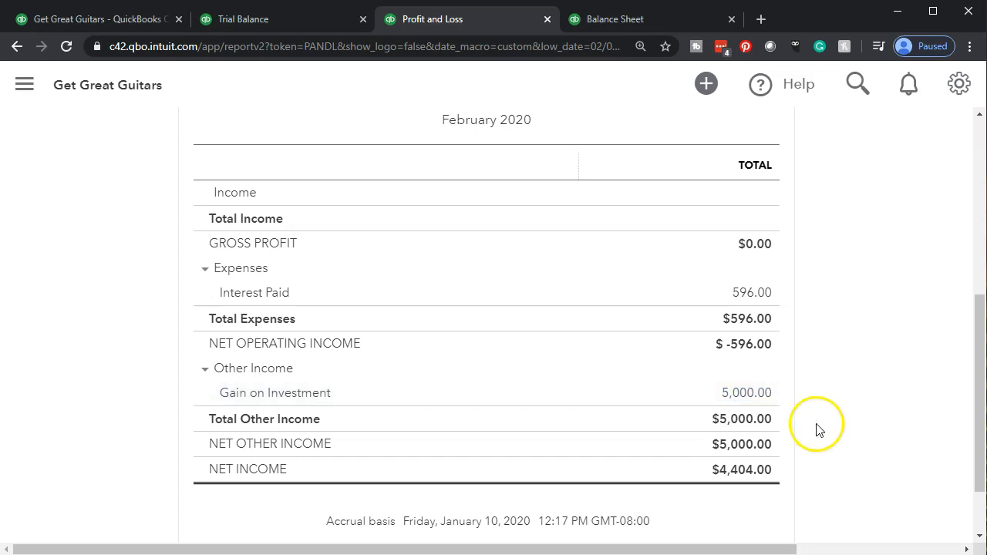
Switch to the Balance Sheet, set its report period to 02/01/2020 through 02/29/2020 and rerun the report
left_click(631, 21)
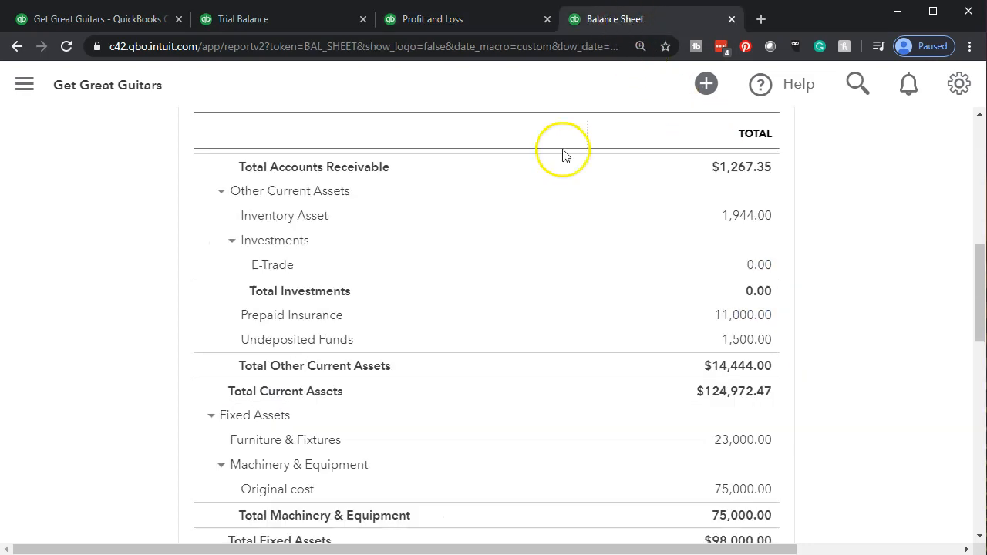
scroll(280, 392, "up", 10)
left_click_drag(326, 234, 180, 214)
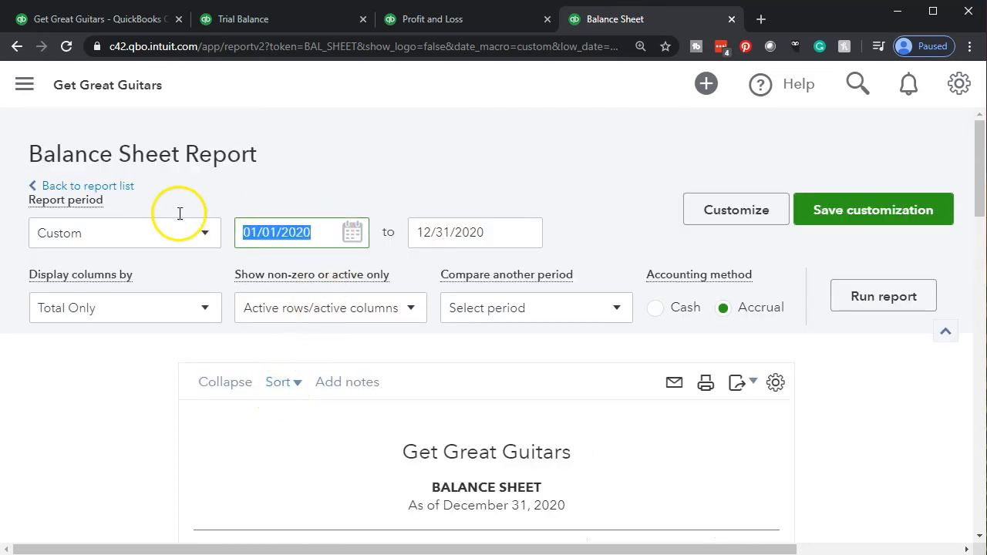
type("02")
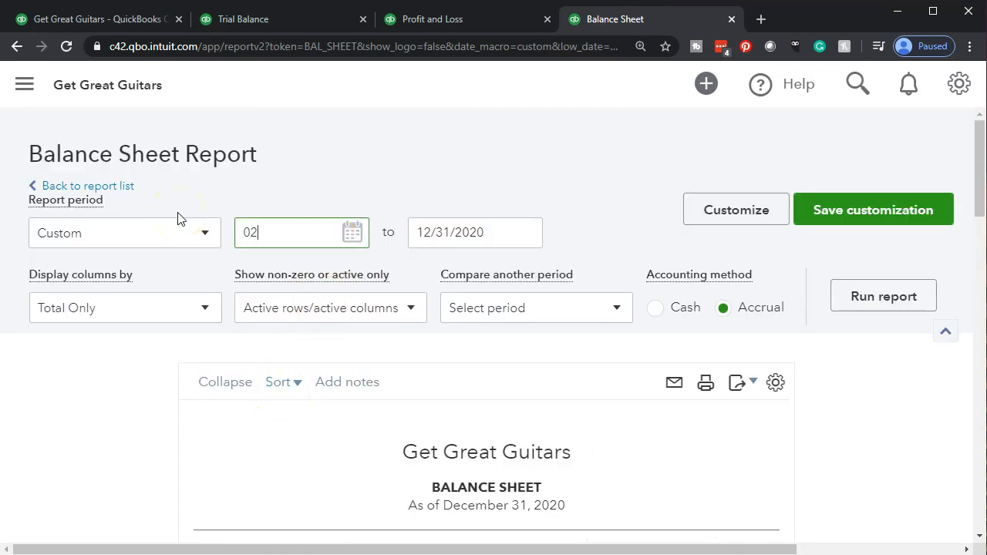
type("/01/2020")
key("Tab")
type("02/29/2020")
key("Tab")
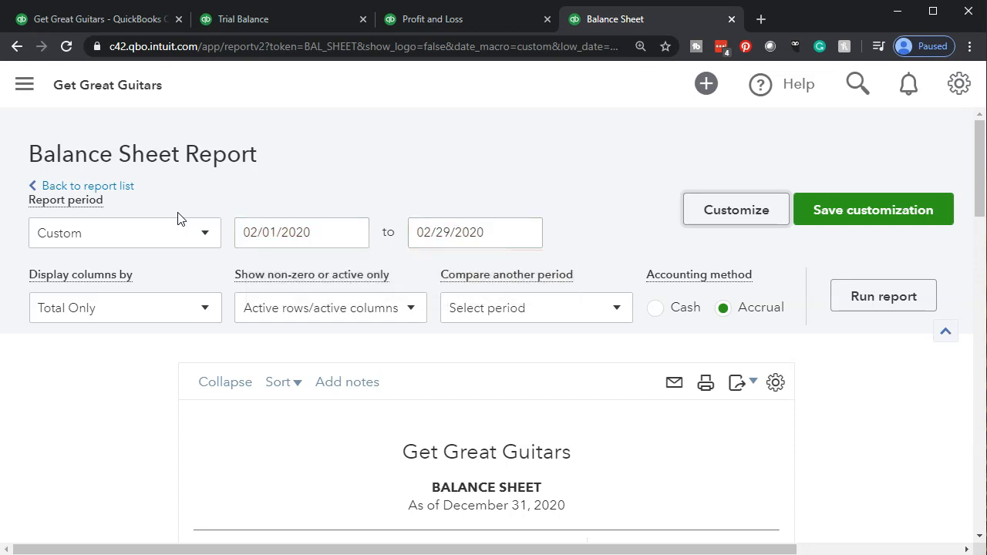
left_click(866, 294)
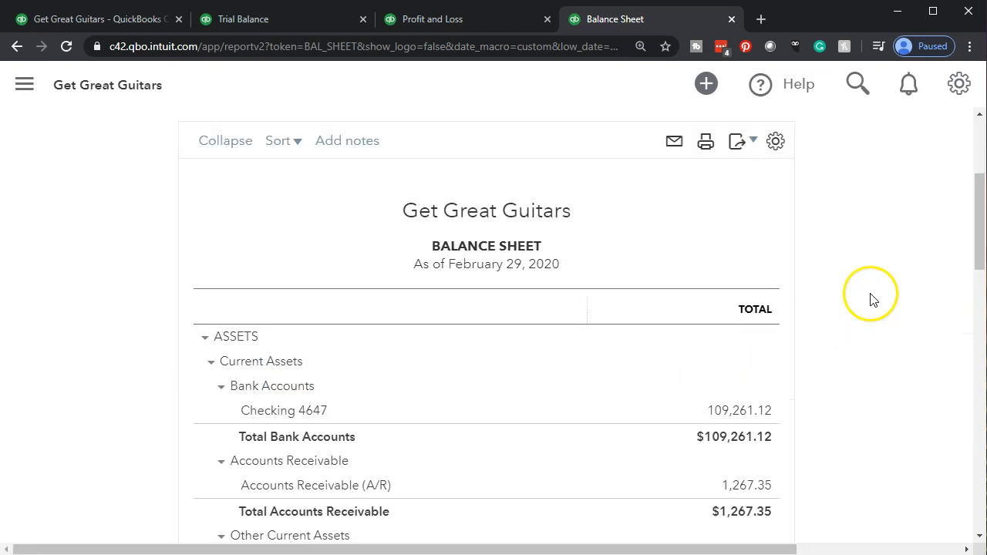
Examine the Balance Sheet's assets, liabilities and equity, including the Net Income line, and check the report's date range
scroll(137, 395, "down", 2)
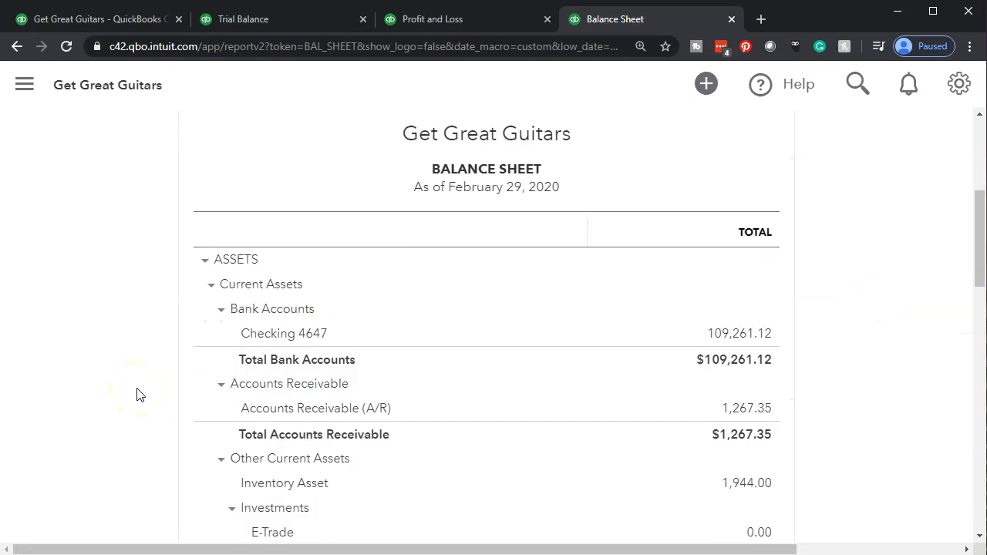
scroll(137, 395, "down", 5)
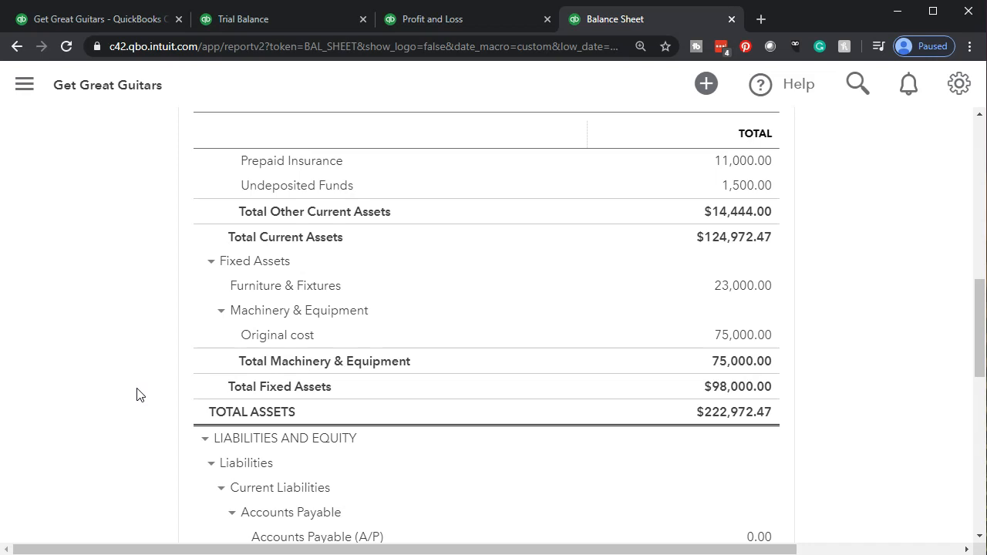
scroll(136, 395, "up", 10)
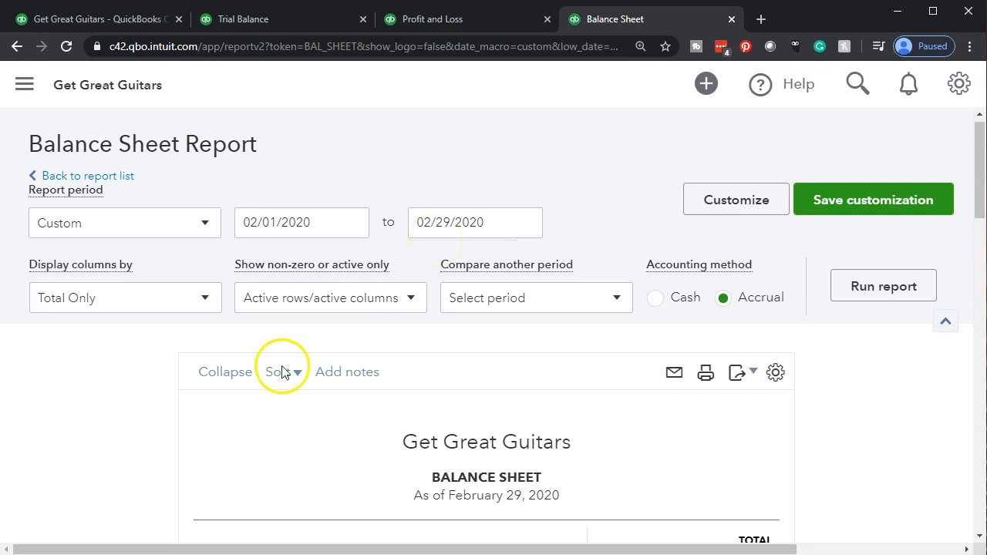
scroll(162, 455, "down", 3)
scroll(162, 459, "down", 6)
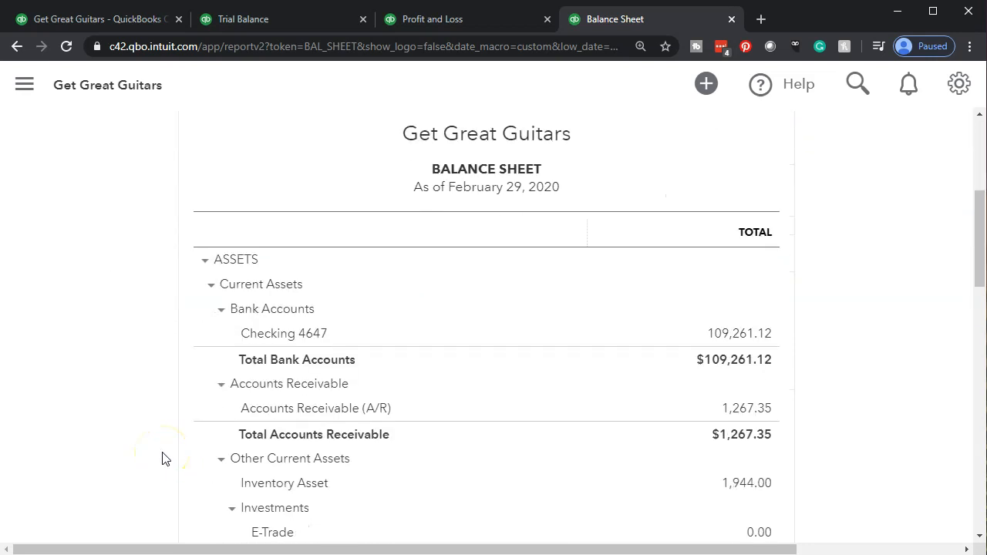
scroll(162, 459, "down", 10)
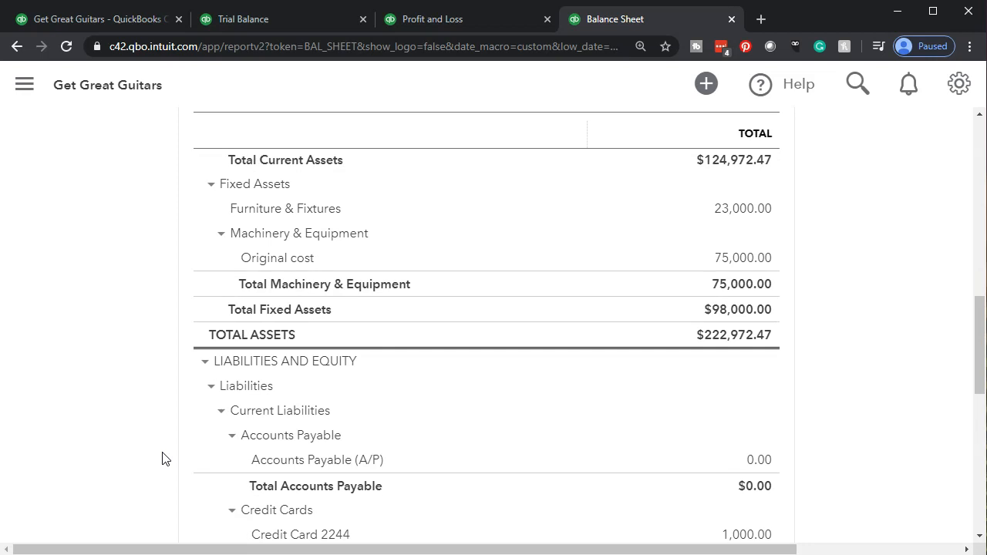
left_click(112, 271)
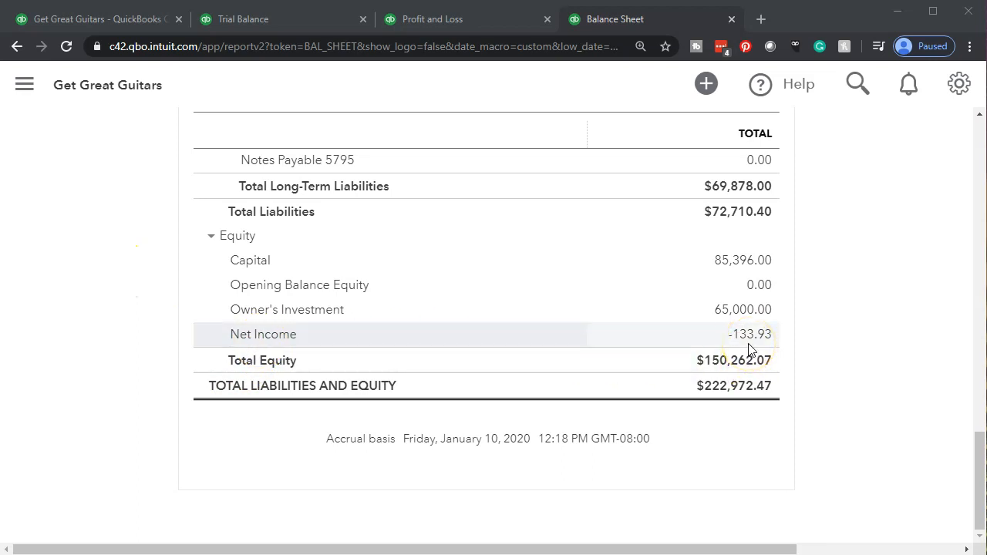
scroll(748, 339, "up", 15)
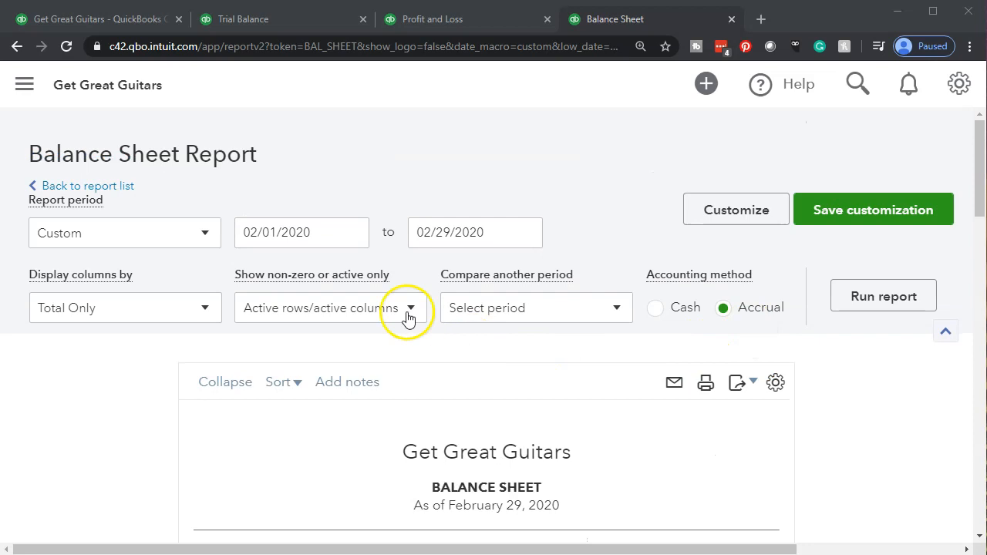
scroll(185, 461, "down", 15)
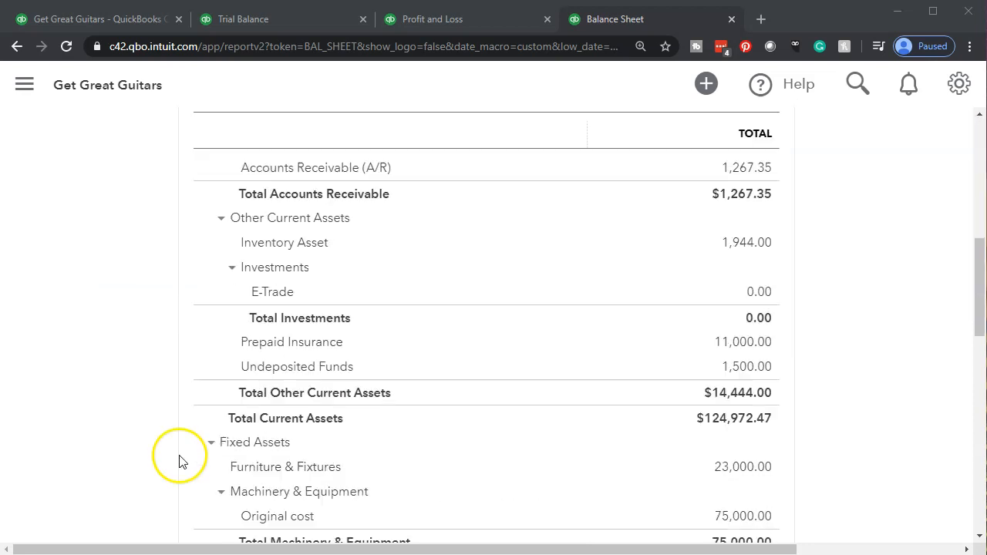
Compare net income on the February Profit and Loss with the Net Income line in the Balance Sheet's equity section
left_click(474, 21)
scroll(452, 353, "down", 5)
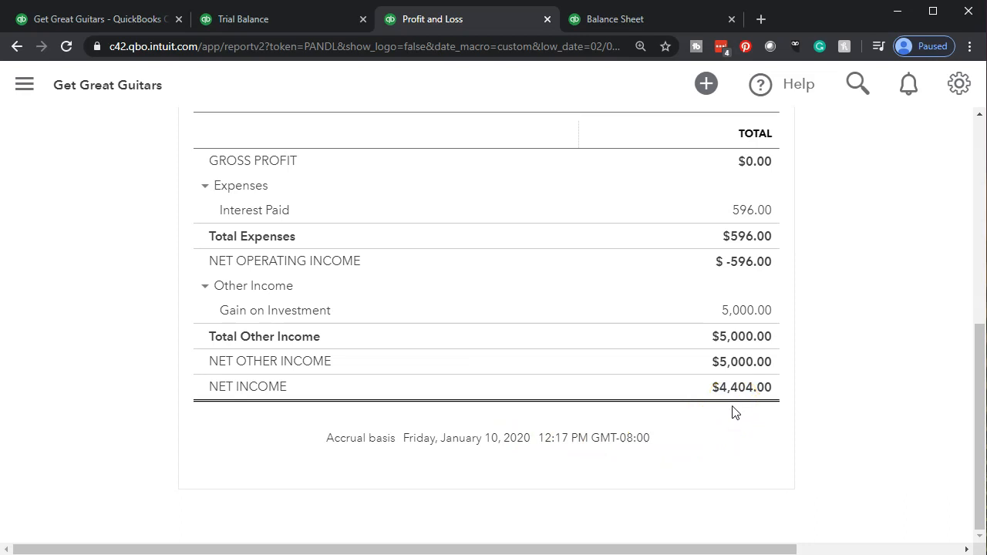
left_click(640, 27)
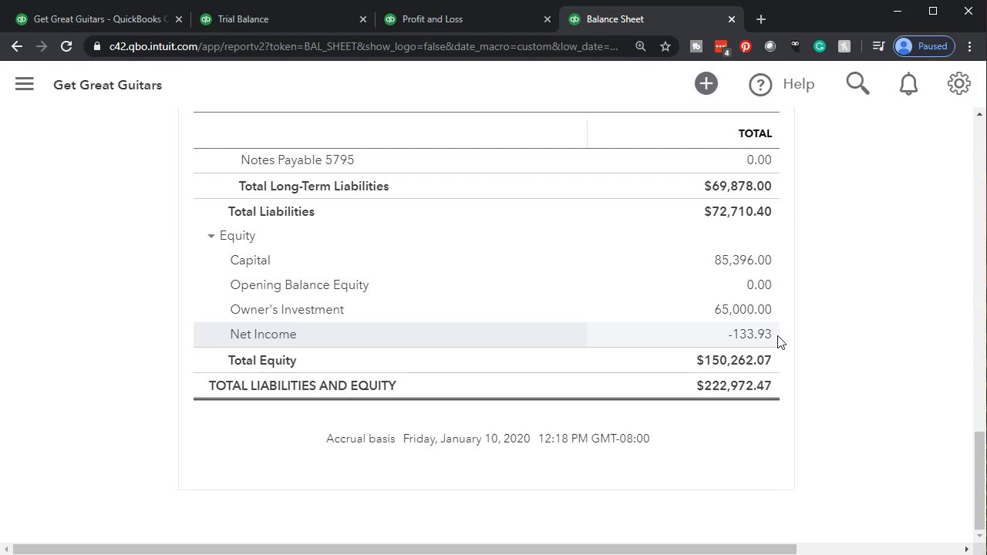
Switch to the Profit and Loss, set its start date to 01/01/2020, keep the 02/29/2020 end date and rerun the report
left_click(452, 18)
scroll(270, 332, "up", 6)
left_click(319, 230)
type("010120")
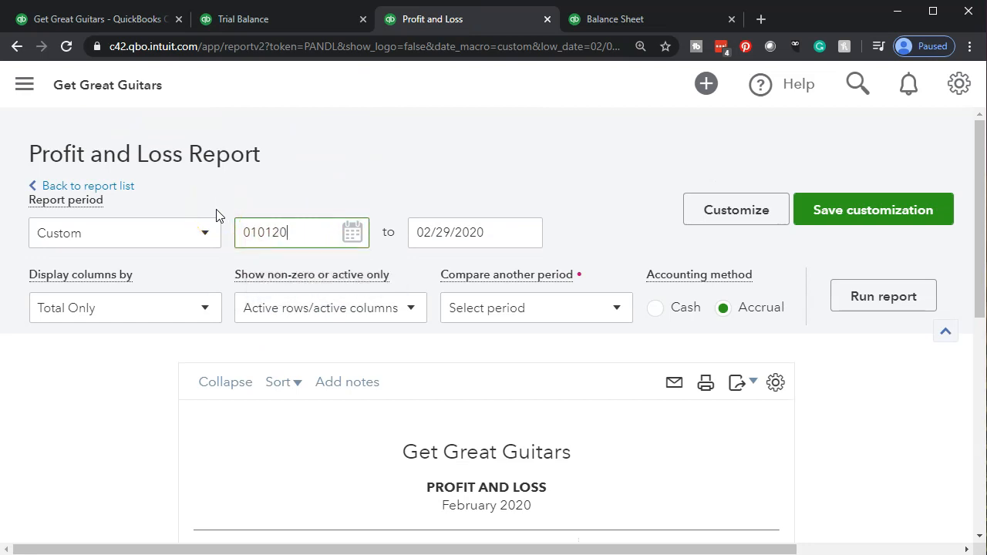
key("Tab")
key("Tab")
left_click(844, 308)
Check net income on the January–February Profit and Loss against the Net Income line in the Balance Sheet's equity section
scroll(738, 342, "down", 3)
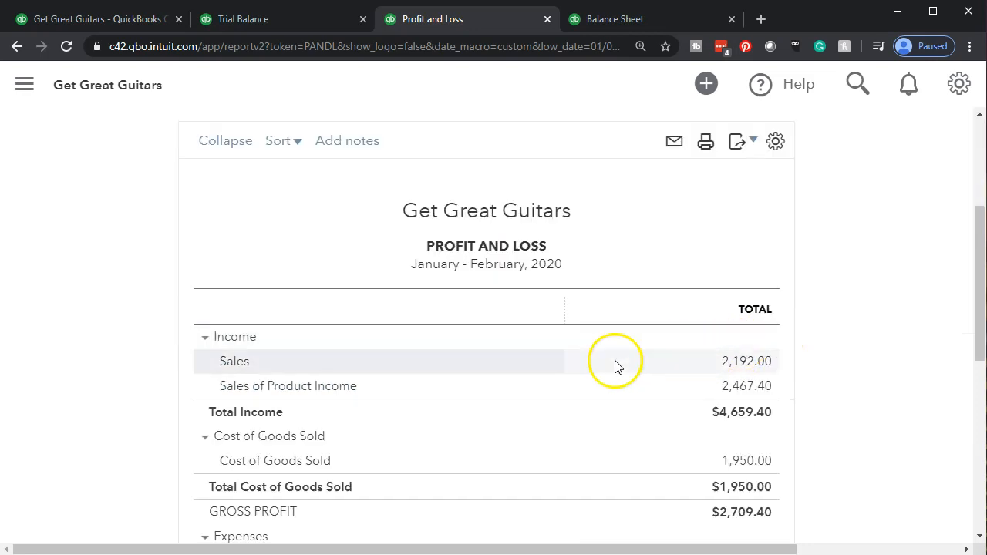
scroll(615, 365, "down", 6)
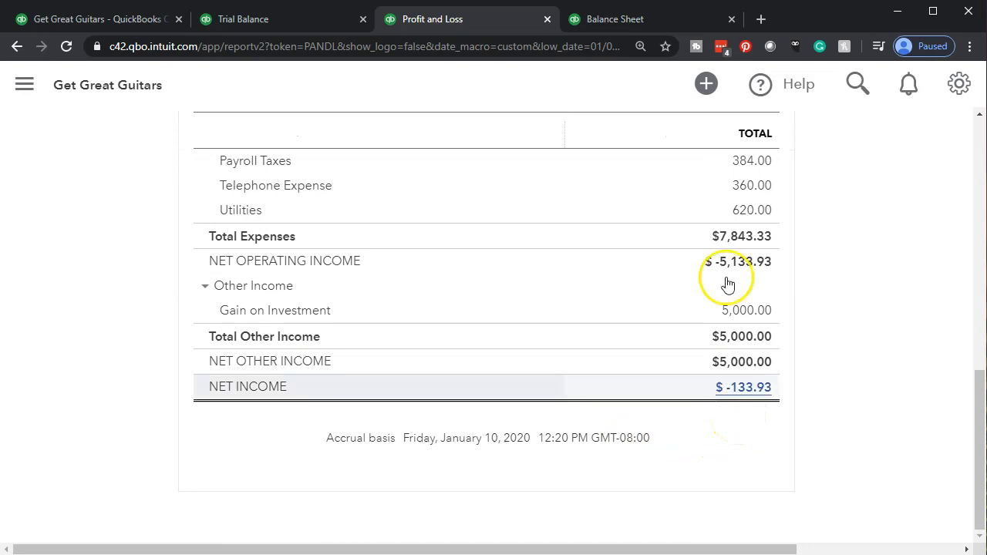
left_click(689, 17)
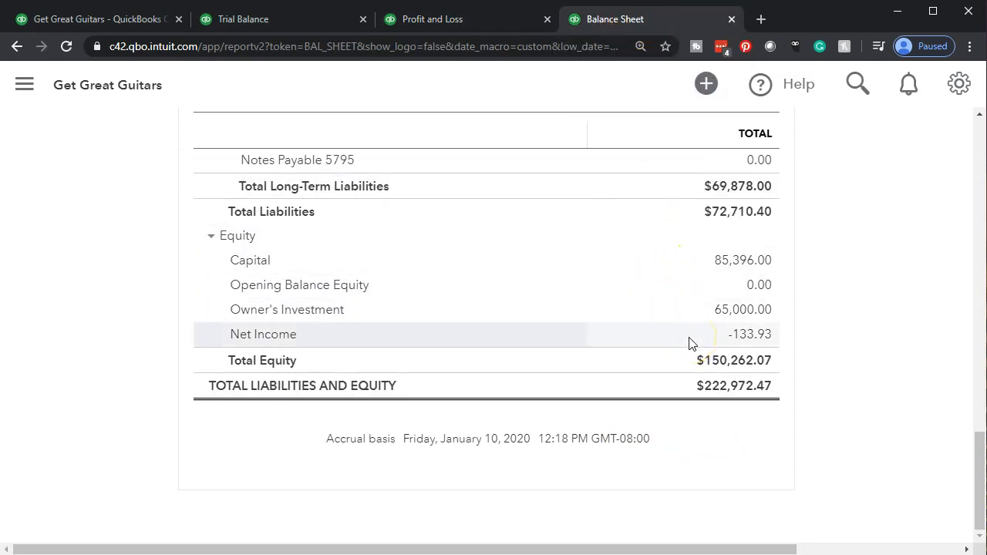
left_click(750, 352)
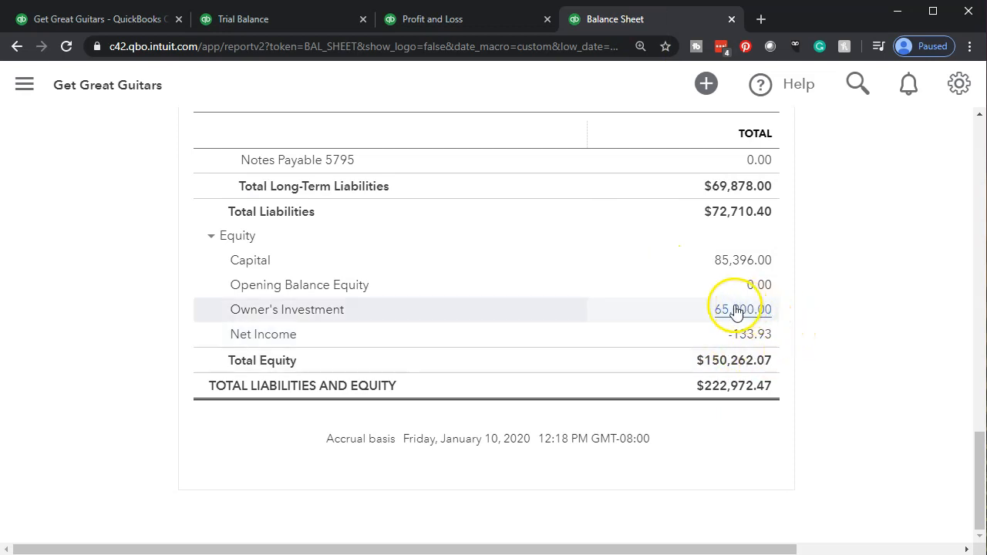